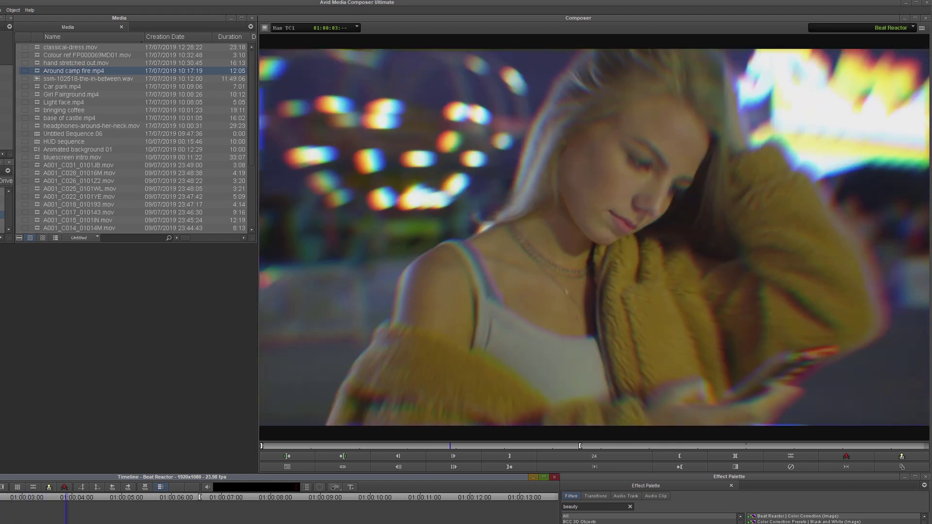
Stop the glow preview playing in the Composer window
key(space)
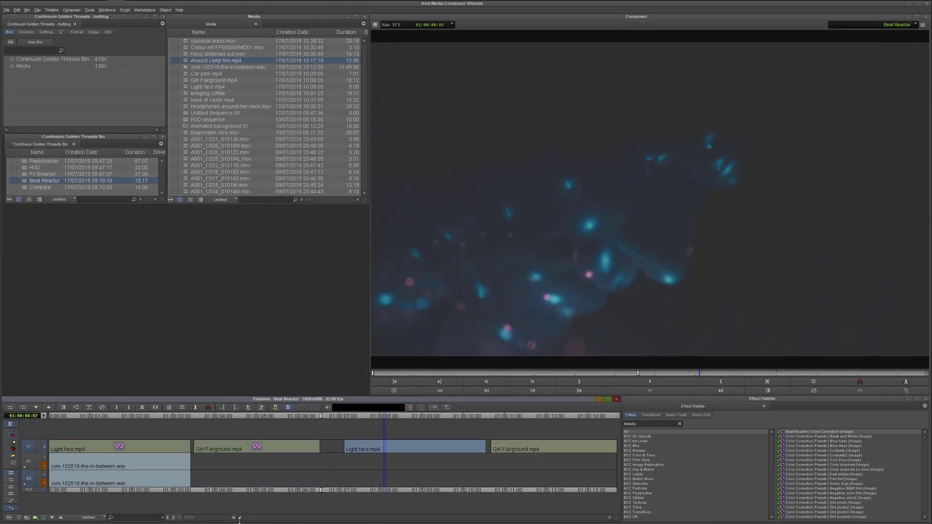
Mark each Light face clip and play it back for review
click(144, 408)
key(6)
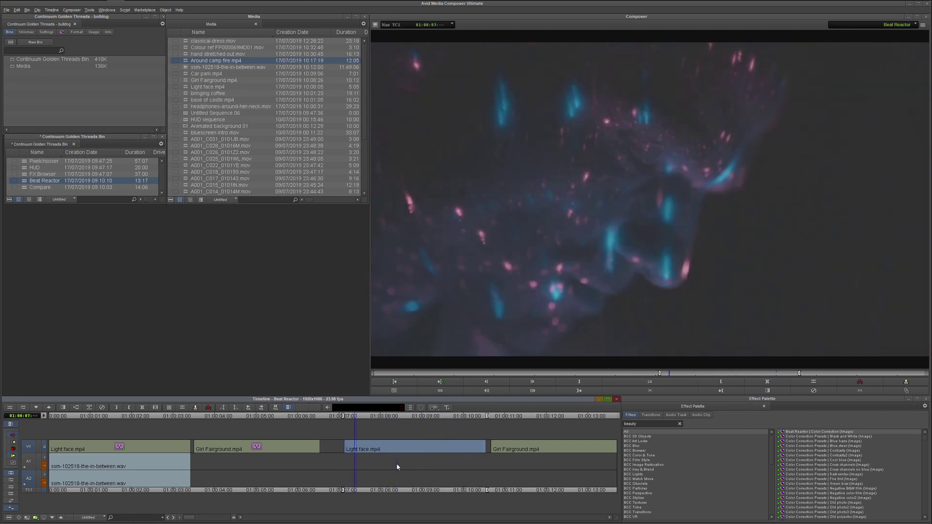
key(space)
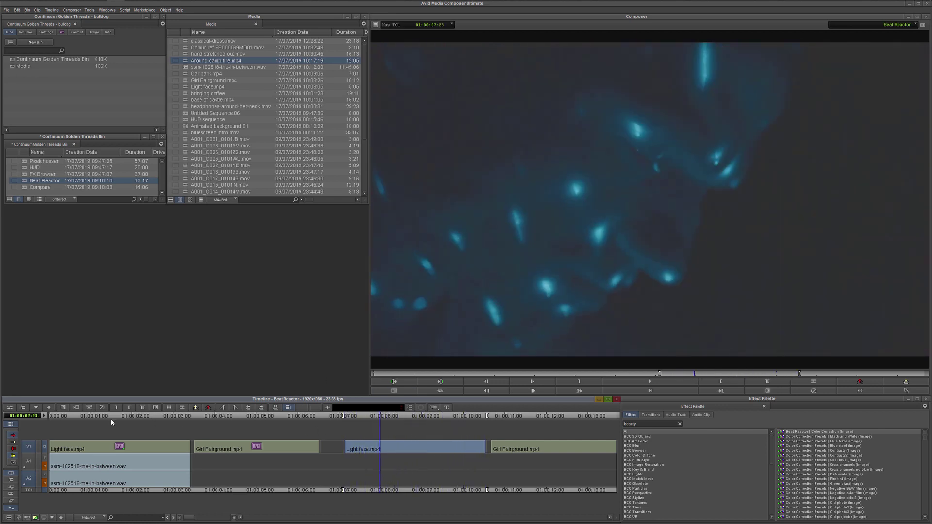
click(72, 421)
key(t)
key(6)
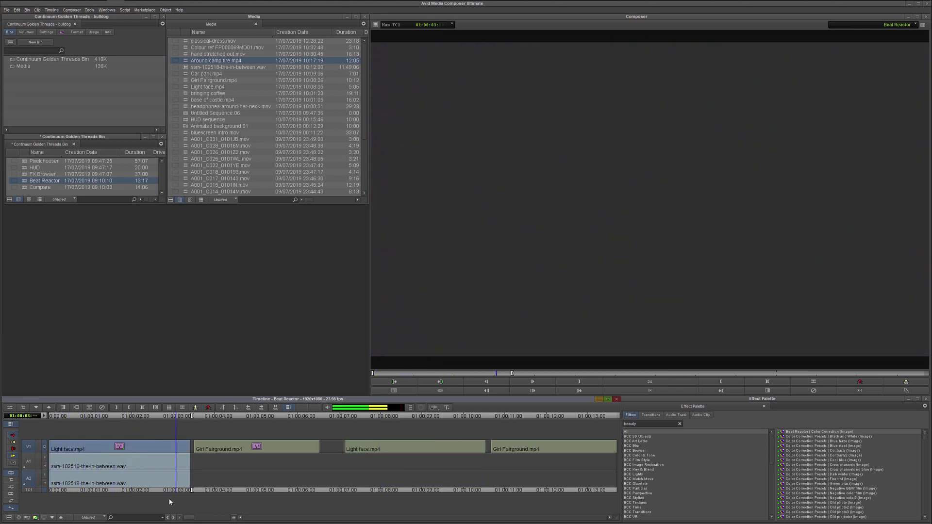
key(6)
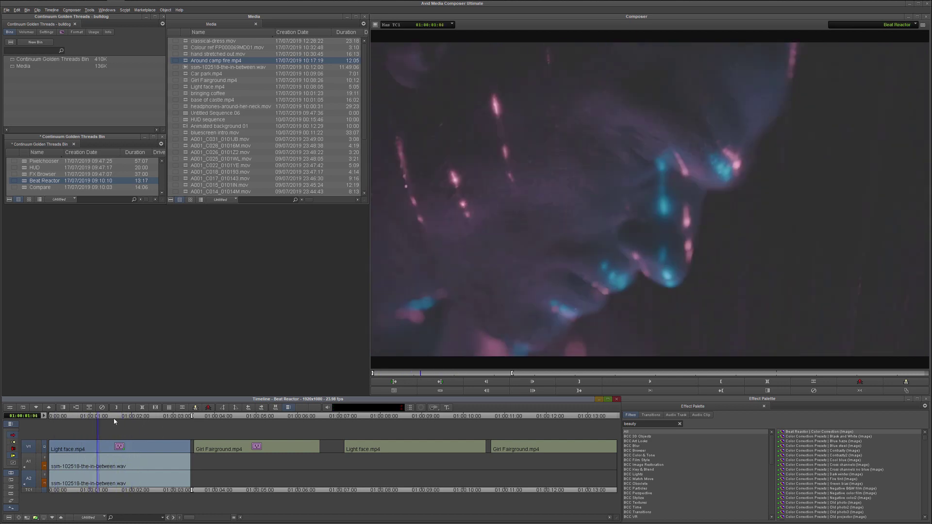
Scrub into the Girl Fairground clip, then mark and park on the second Light face clip
drag(124, 419, 352, 431)
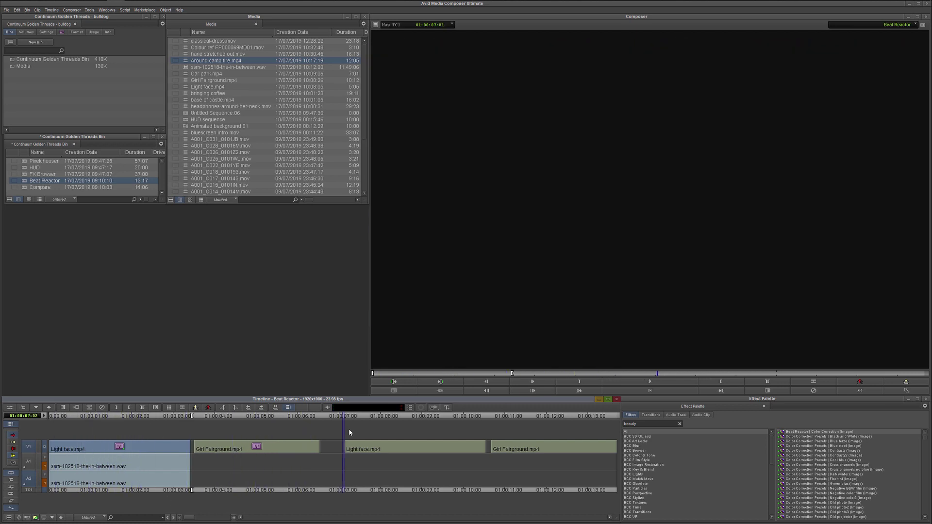
key(Left)
key(Left)
key(Left)
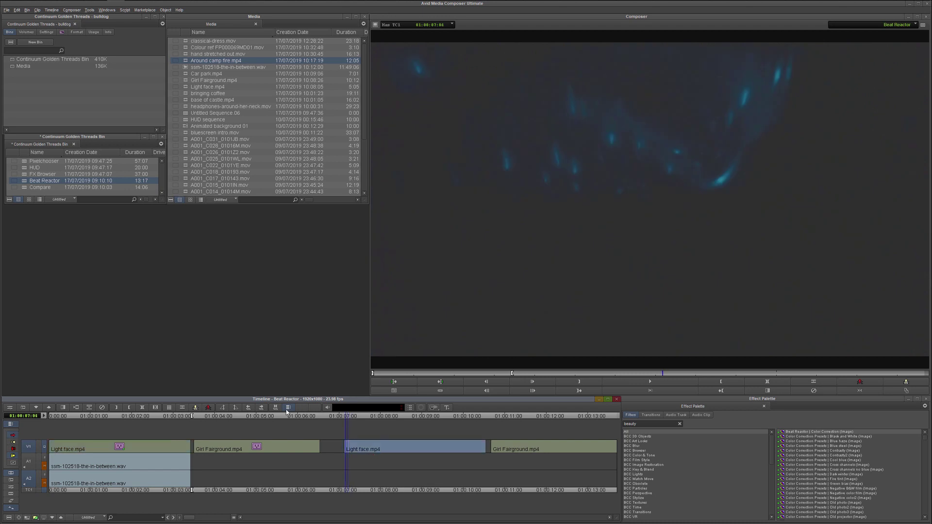
click(154, 408)
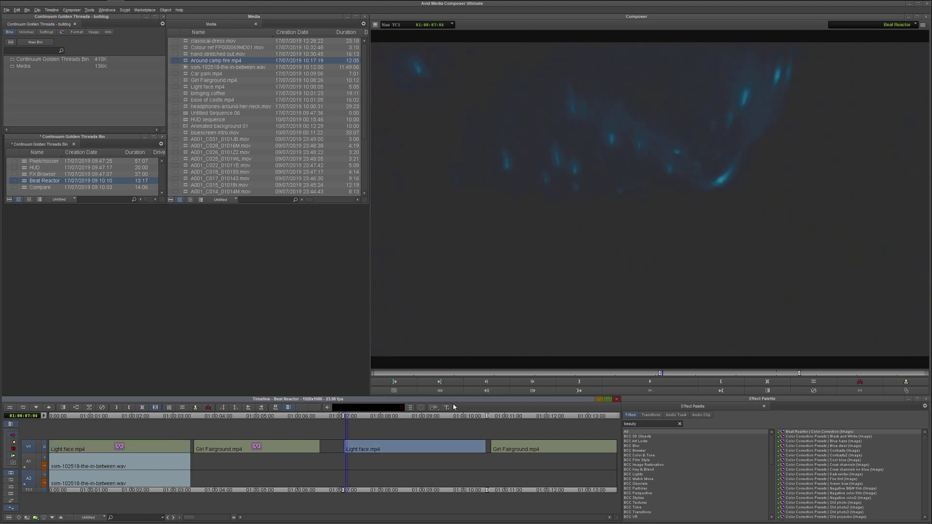
click(387, 420)
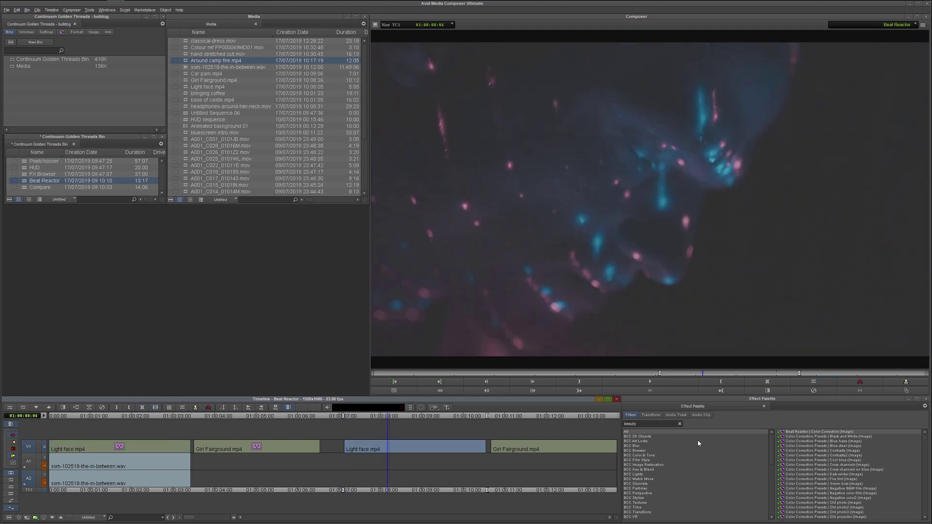
Search the Effect Palette for 'glow' and apply BCC Fast Film Glow to the second Light face clip
double_click(646, 423)
key(BackSpace)
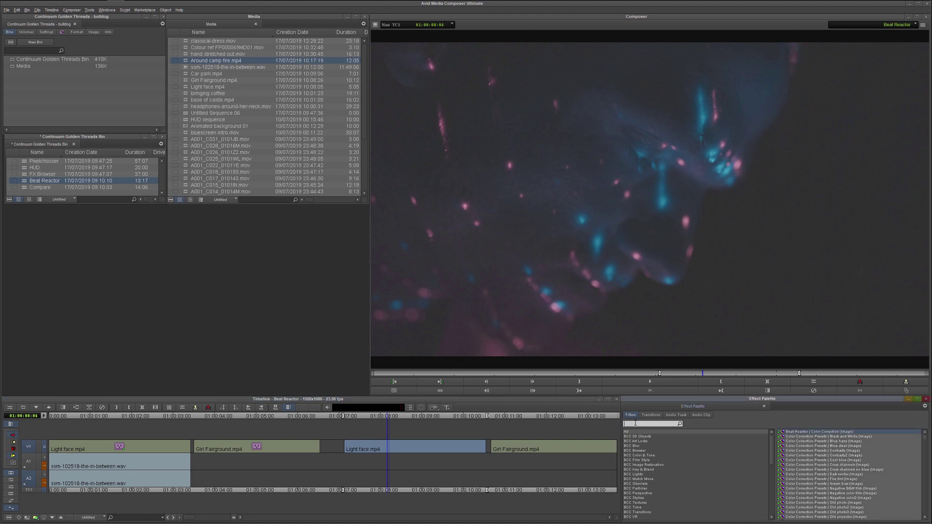
text(glow)
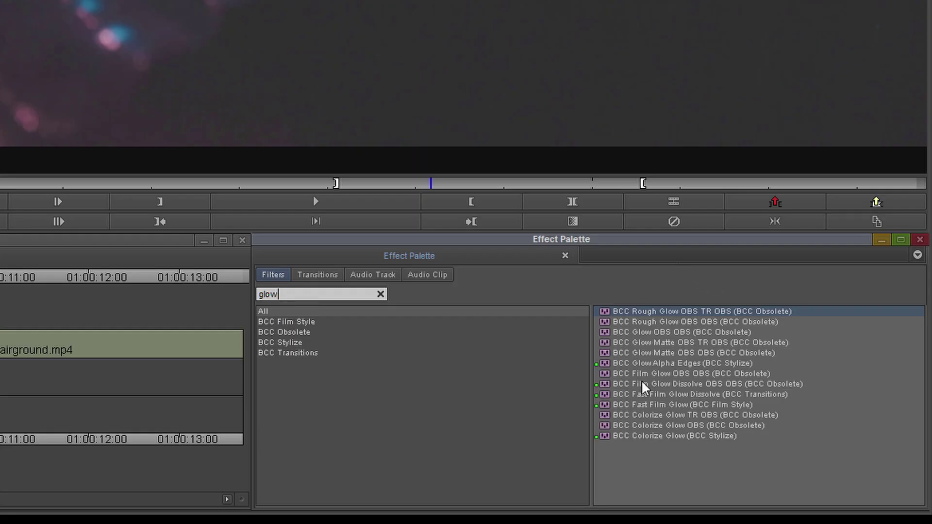
click(648, 396)
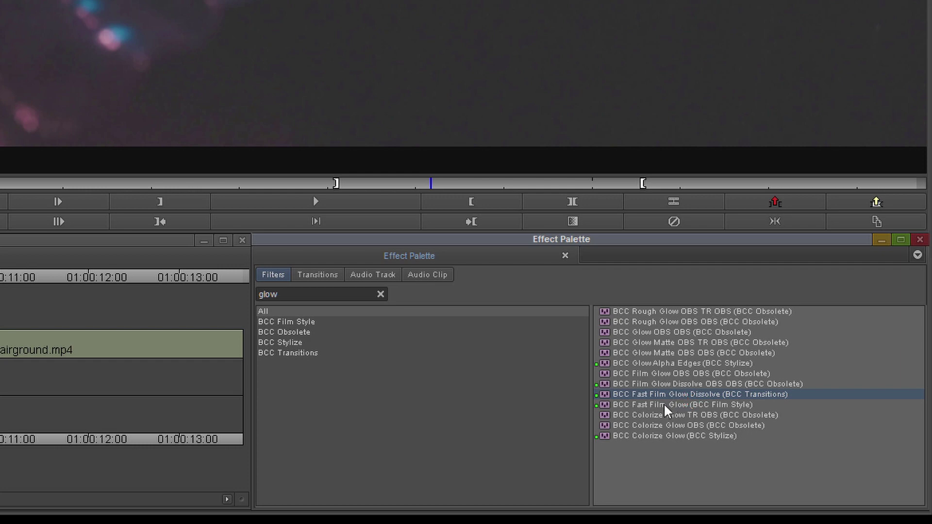
drag(670, 410, 380, 420)
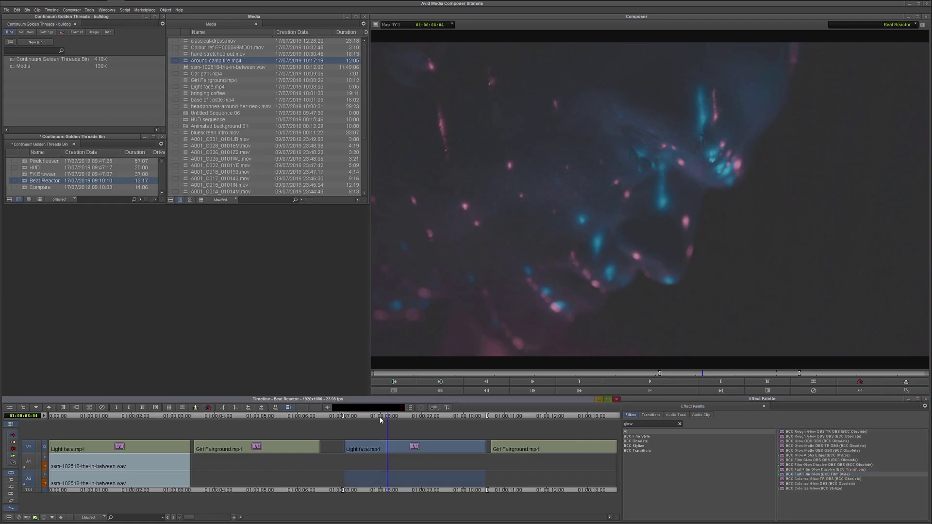
click(387, 422)
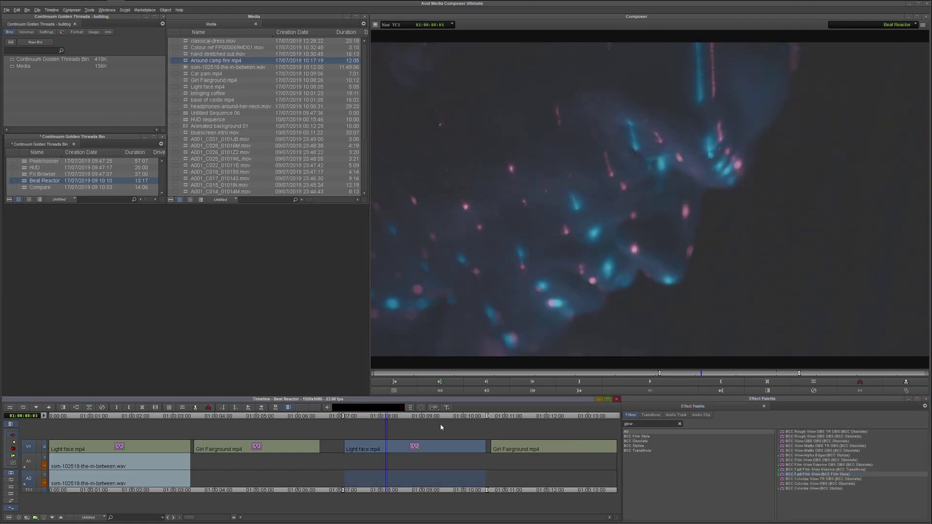
Set Glow Intensity to 1505.3 and X Radius to 210.5, and lower the threshold slightly
click(11, 490)
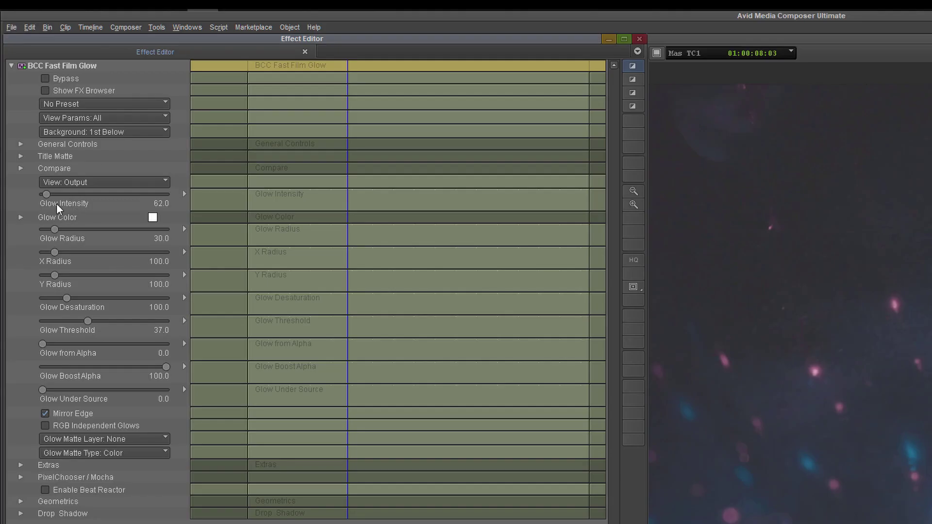
drag(74, 196, 138, 199)
drag(54, 229, 68, 253)
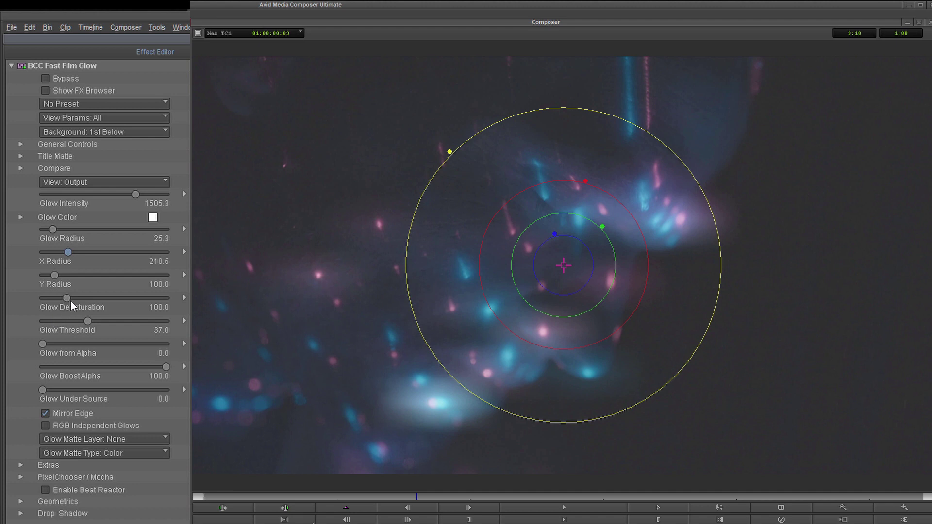
drag(92, 320, 84, 318)
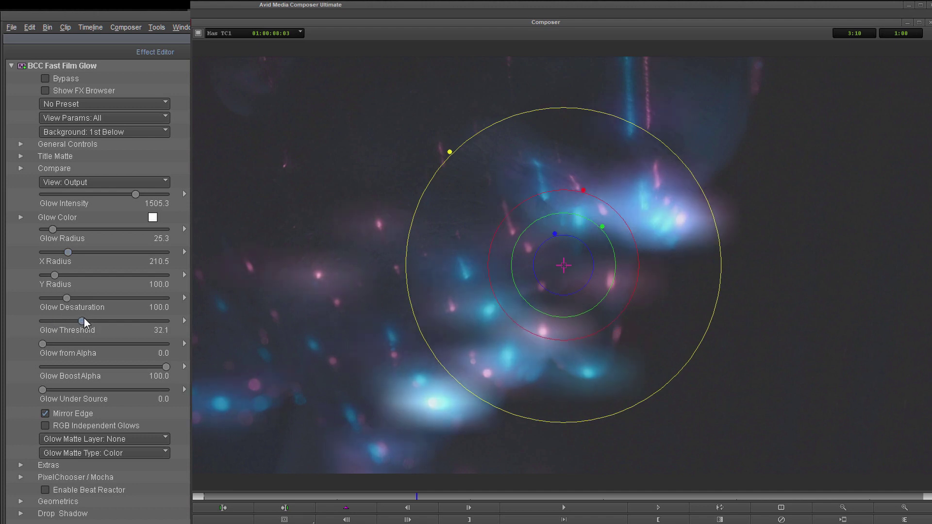
click(49, 78)
click(48, 78)
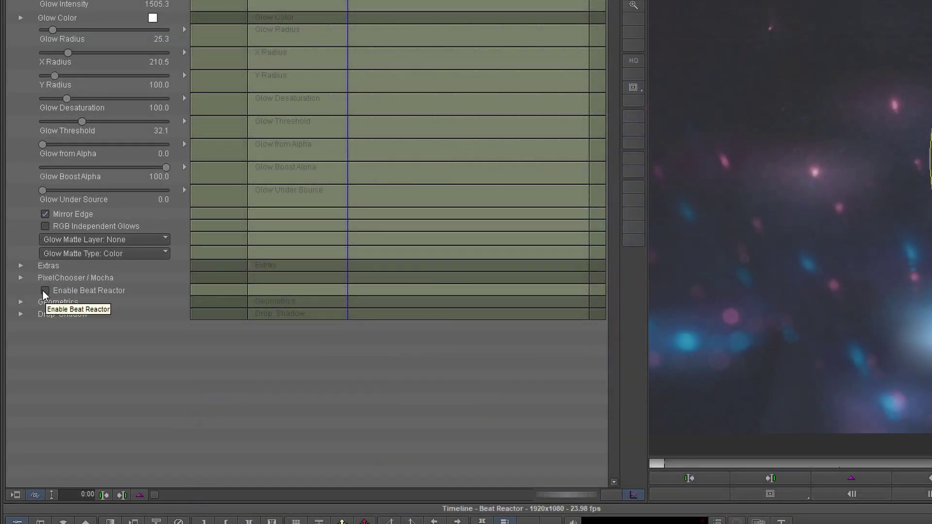
Check Enable Beat Reactor and External File, and load Beat Reactor.aif as the audio source
click(44, 290)
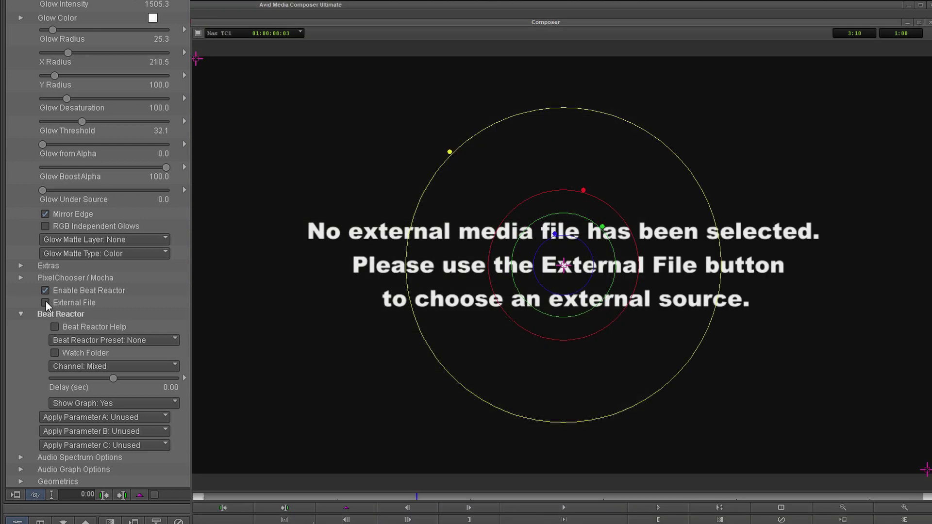
click(45, 303)
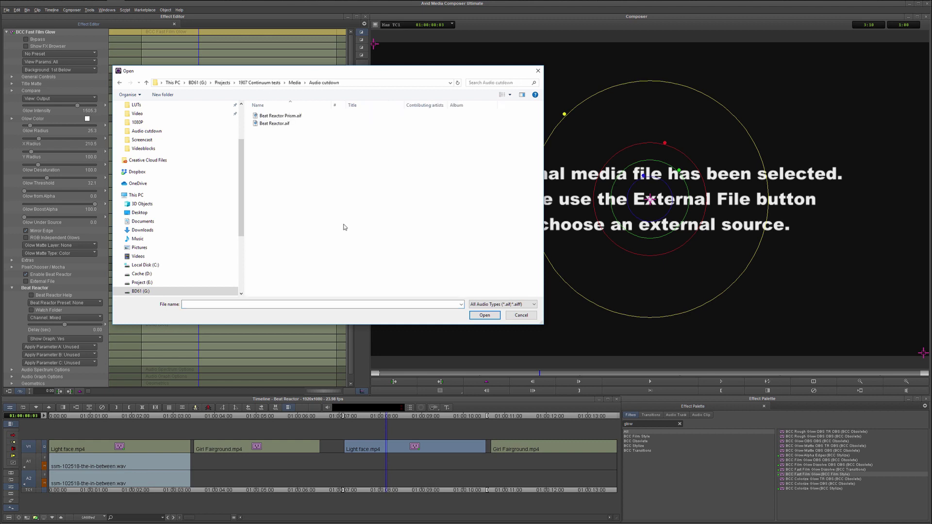
click(270, 124)
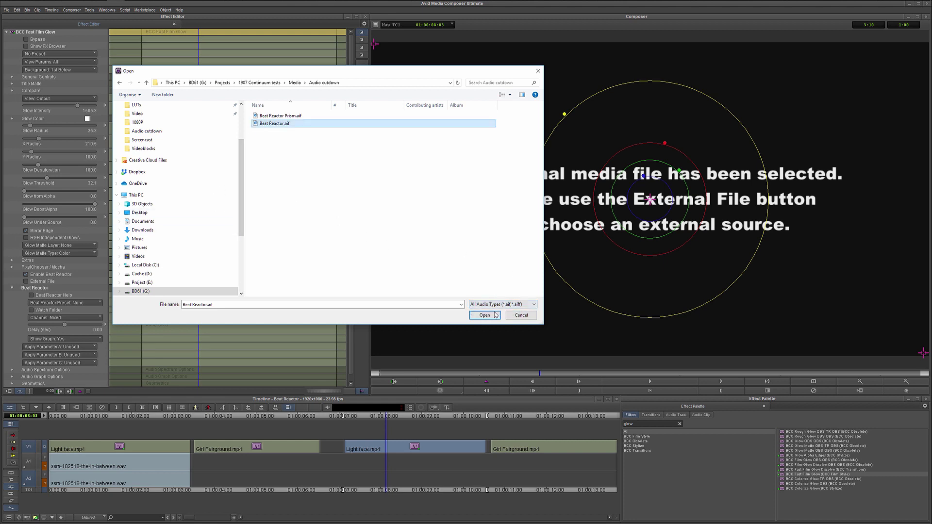
click(494, 315)
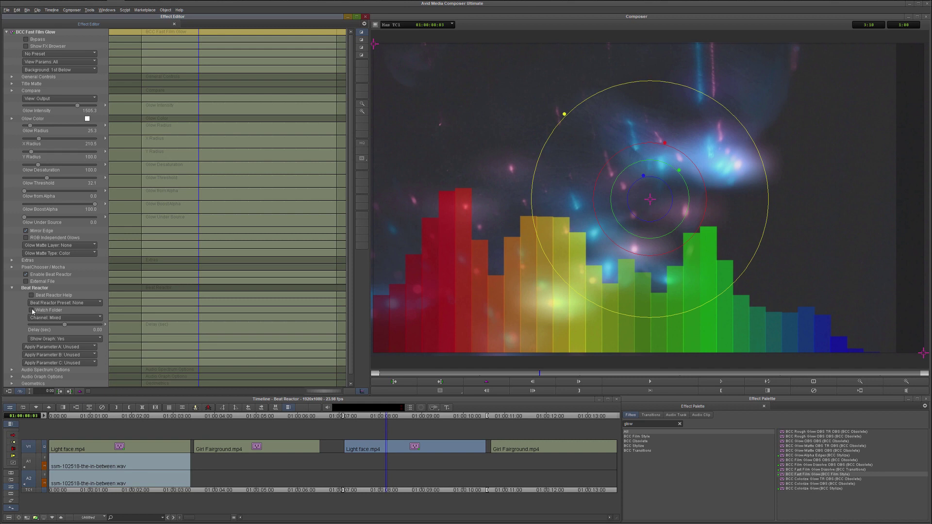
Loop-play and scrub through the glowing clip to watch the spectrum graph react
key(ctrl+l)
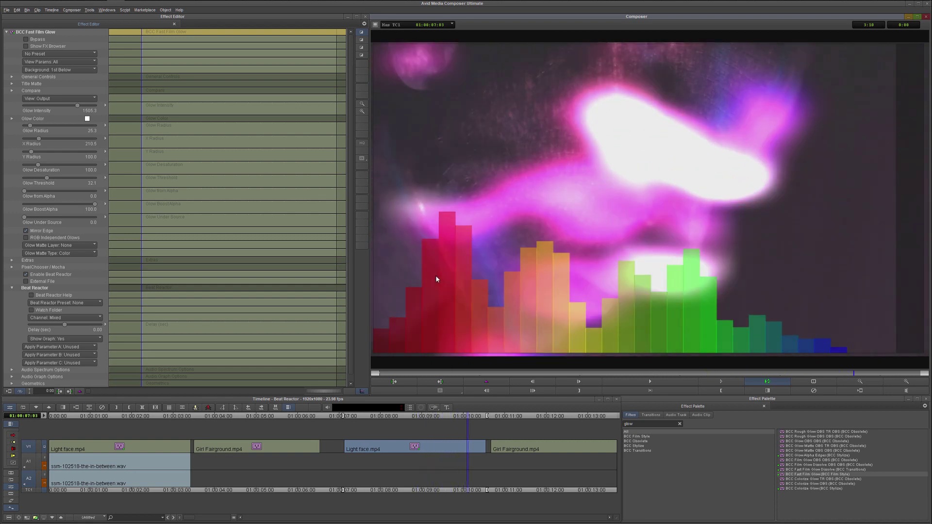
key(space)
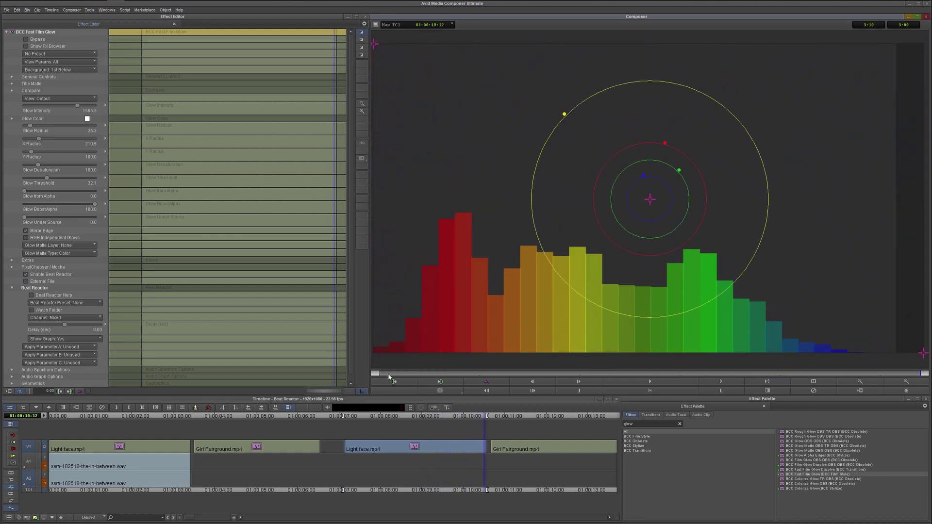
drag(404, 374, 500, 374)
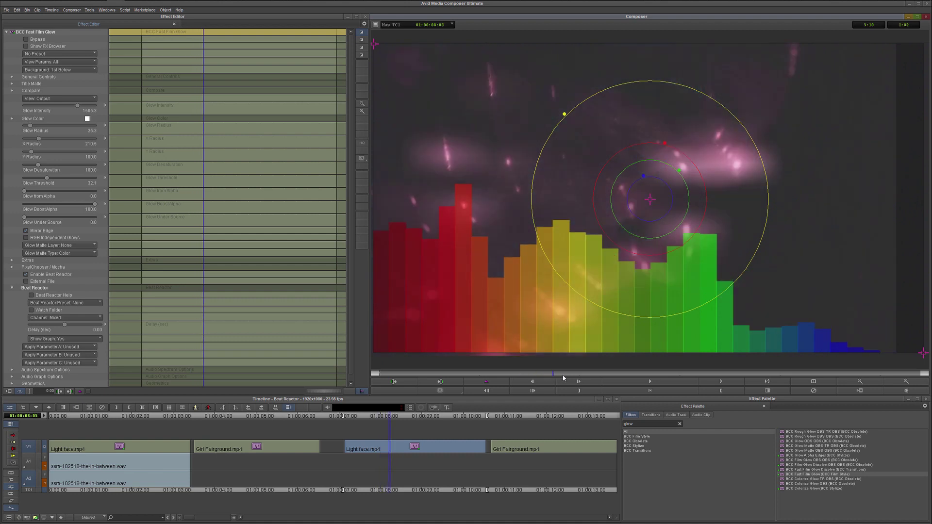
drag(508, 375, 732, 383)
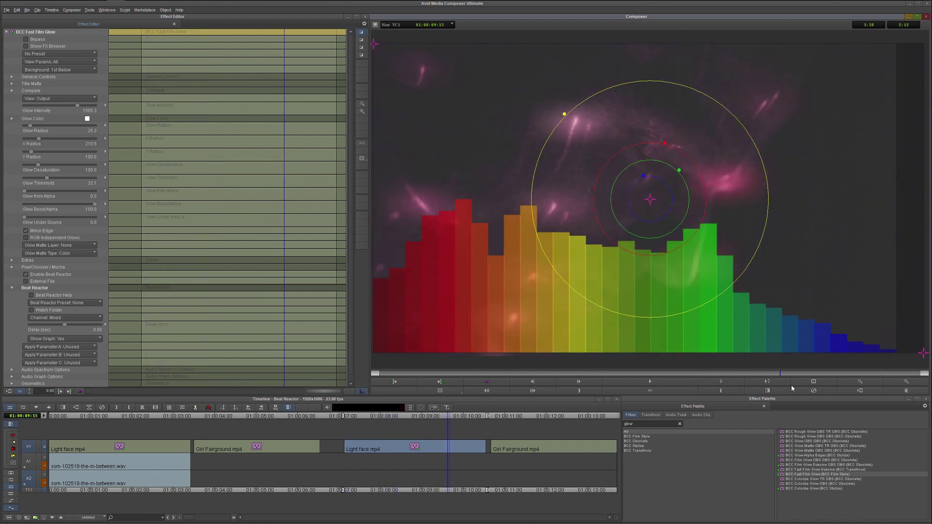
drag(732, 382, 903, 377)
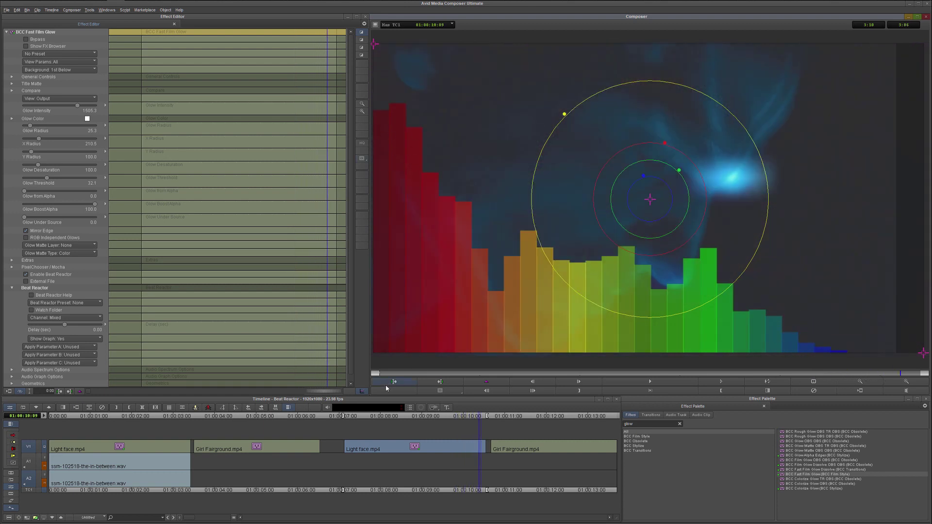
click(422, 374)
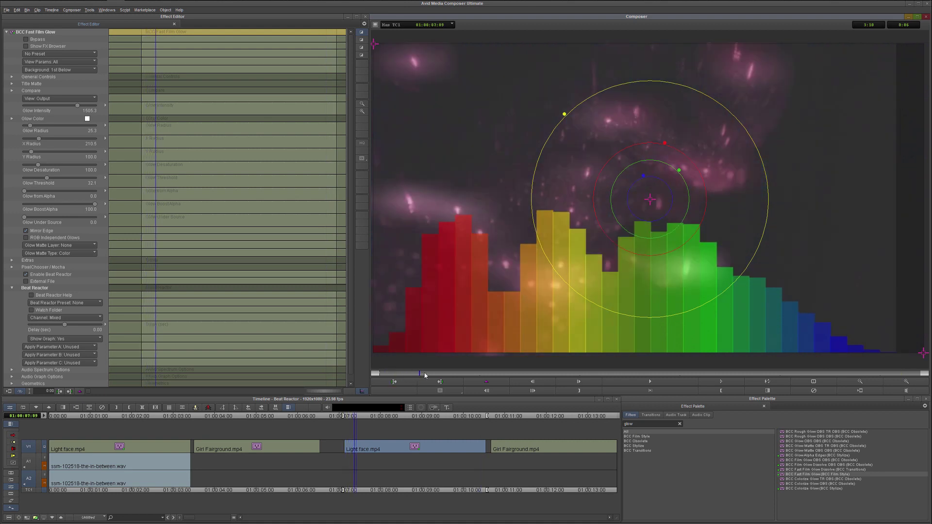
mouse_move(427, 375)
mouse_down()
mouse_move(690, 382)
mouse_move(683, 376)
mouse_up()
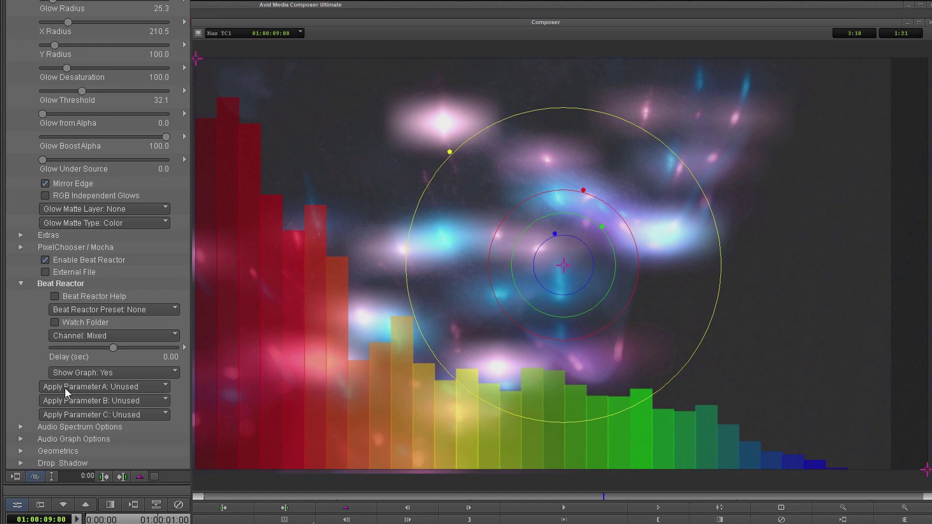
Set Apply Parameter A to Glow Intensity and shrink the sampler box over the tall red bars
click(65, 388)
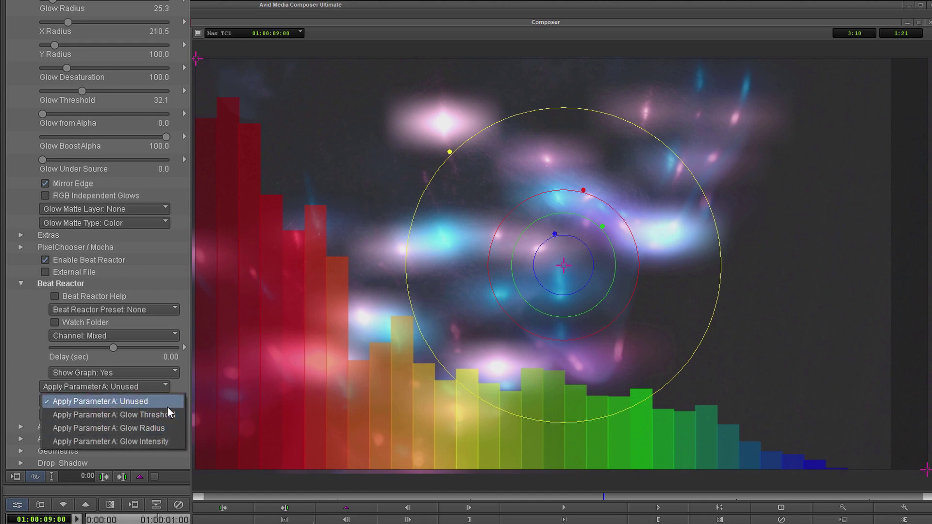
click(156, 442)
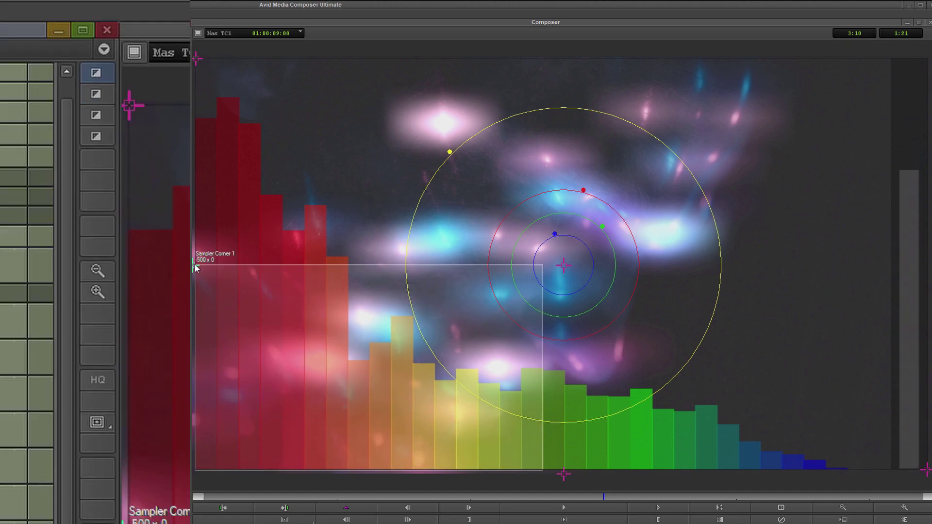
click(246, 236)
drag(204, 264, 218, 95)
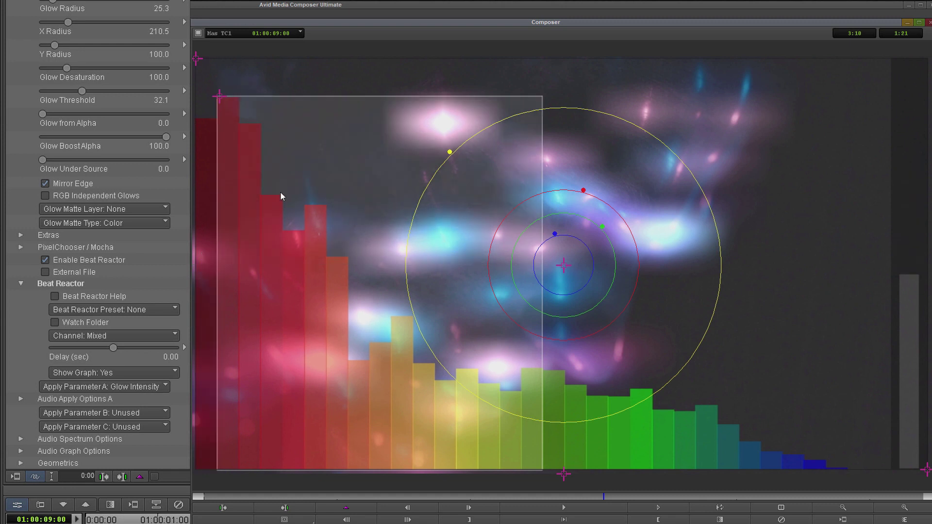
drag(540, 467, 237, 157)
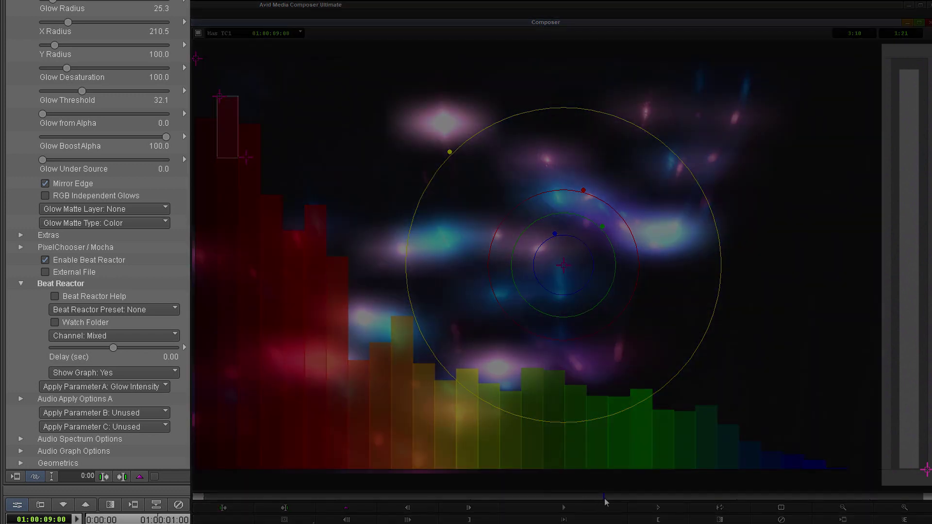
Scrub through the clip to preview the beat-driven glow intensity
drag(605, 501, 631, 499)
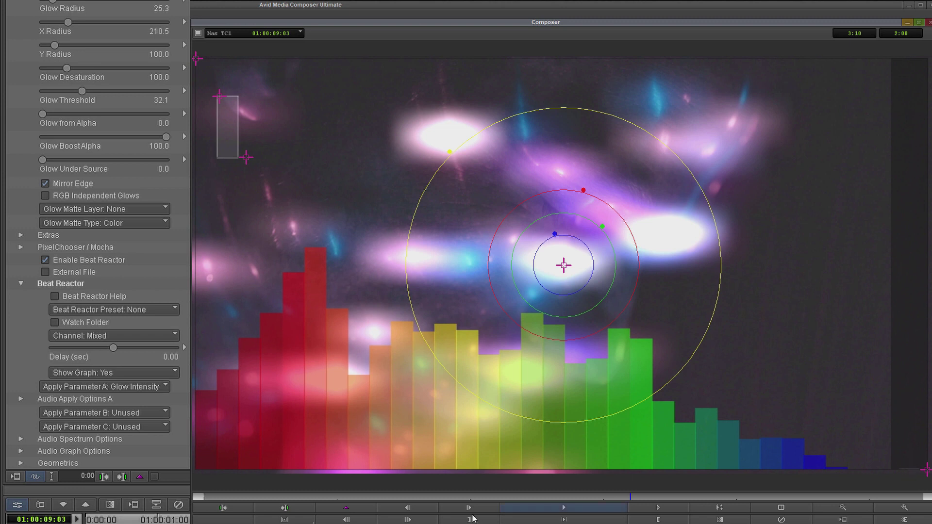
drag(631, 498, 666, 496)
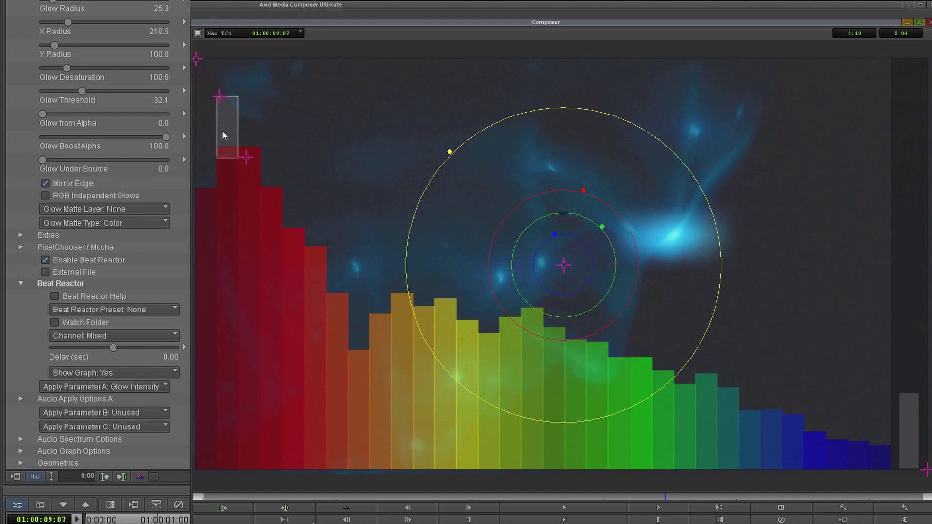
drag(666, 500, 677, 501)
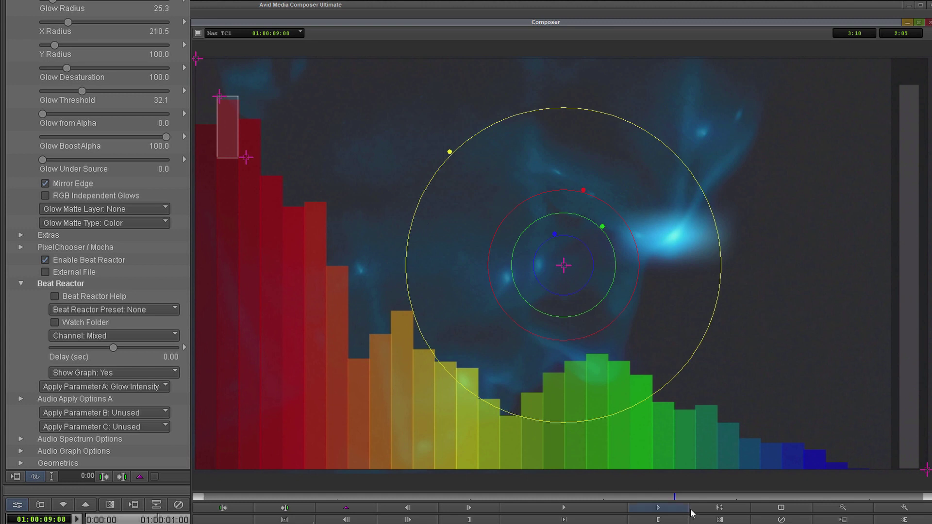
drag(676, 501, 690, 498)
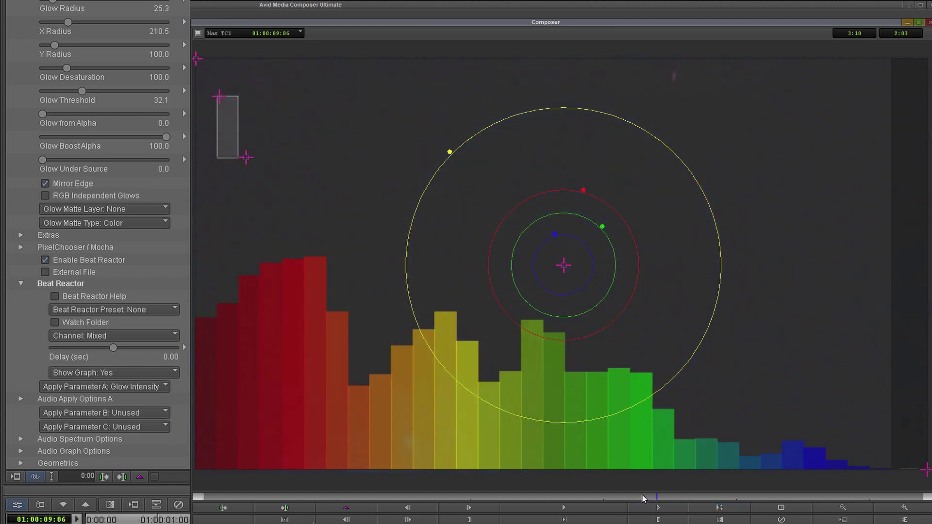
drag(639, 497, 373, 497)
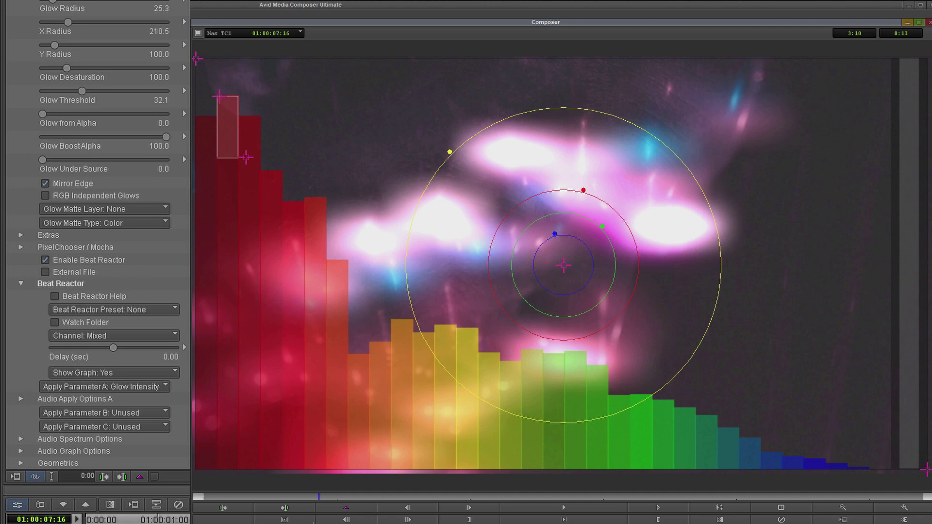
Set Audio Apply Options A to Replace Value with Output Max raised to 1000
click(20, 399)
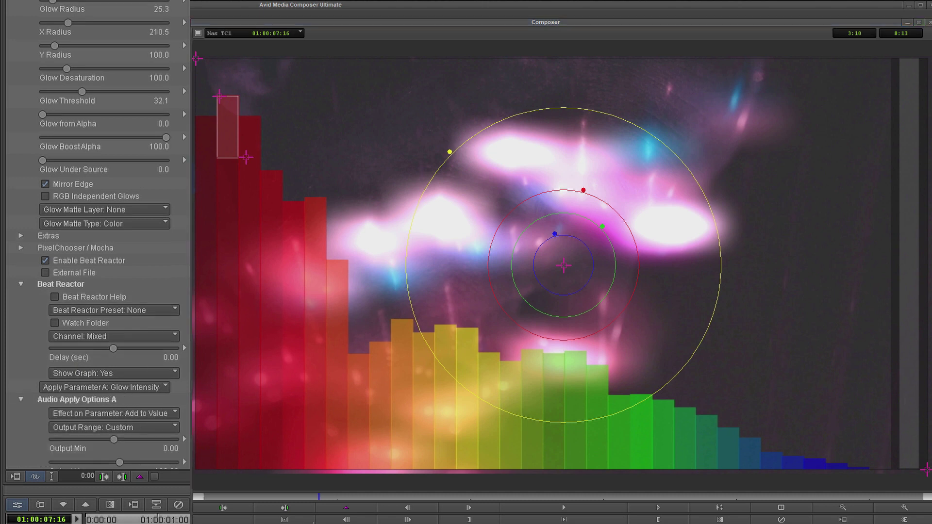
scroll(93, 266, down, 4)
click(166, 252)
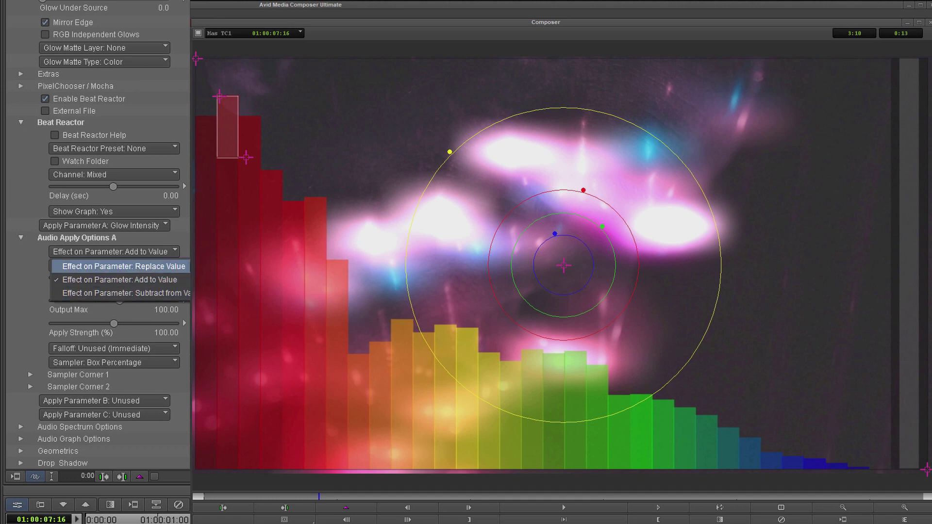
click(146, 266)
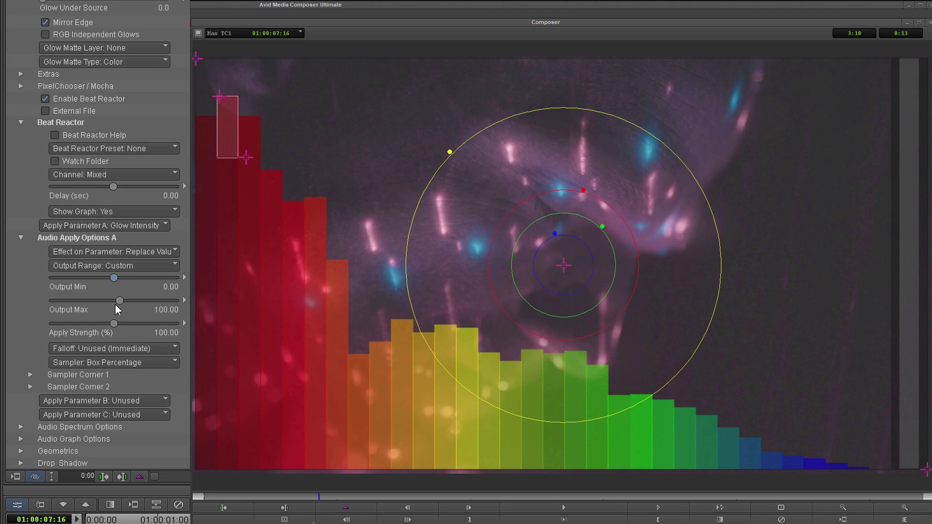
drag(120, 301, 171, 301)
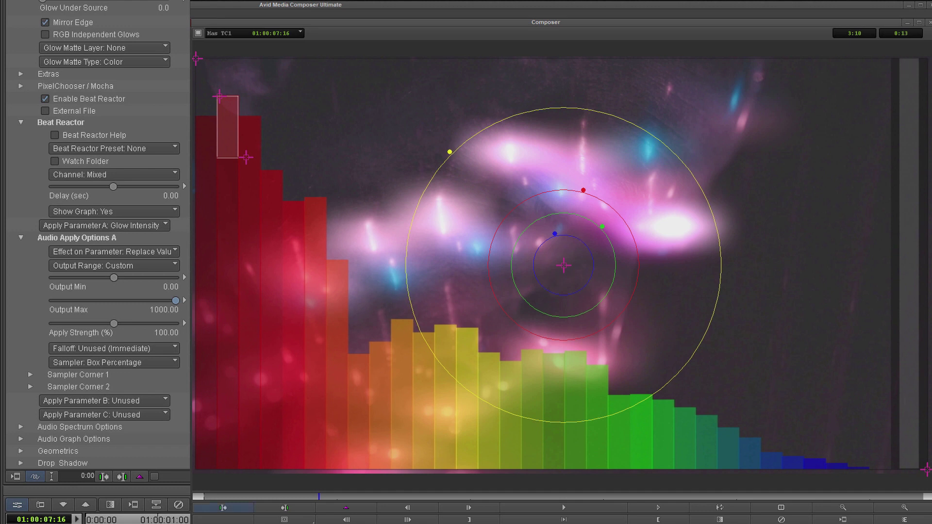
Scrub and loop-play the clip to preview the stronger pulsing glow
drag(319, 500, 305, 498)
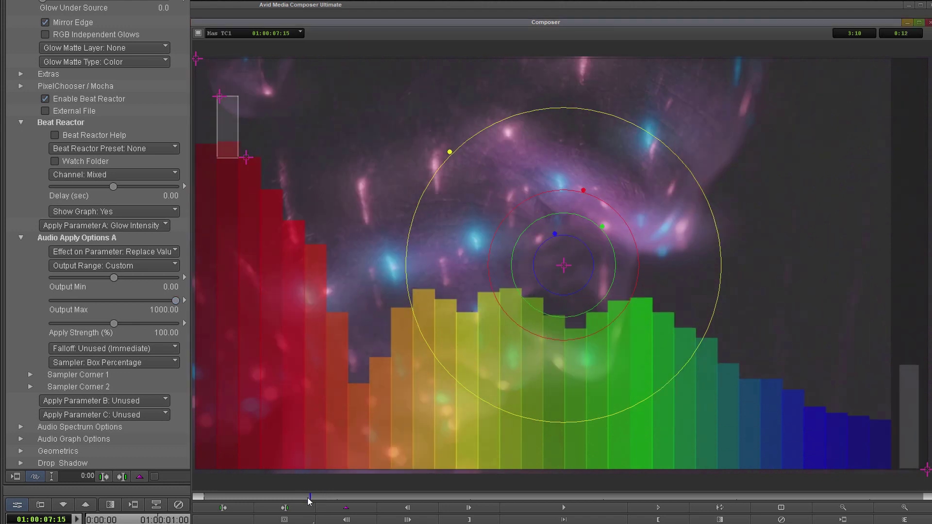
drag(306, 501, 353, 497)
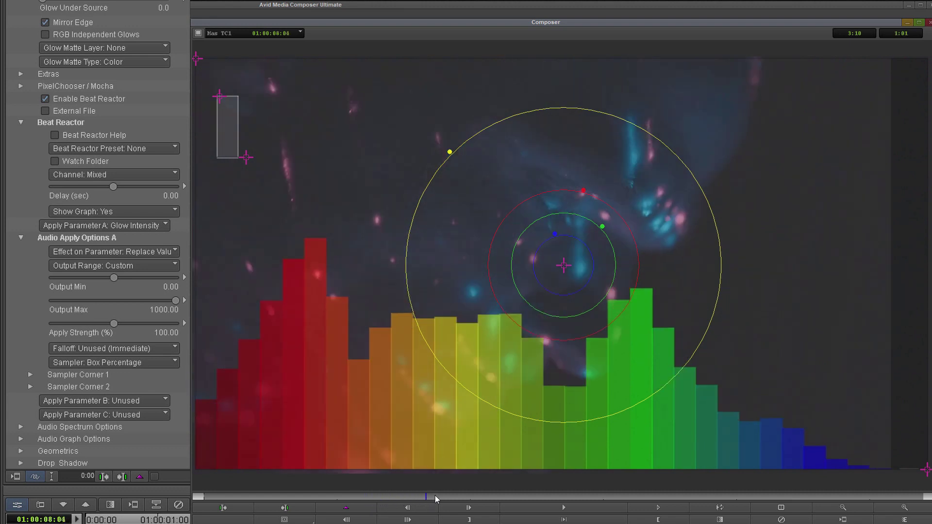
click(719, 508)
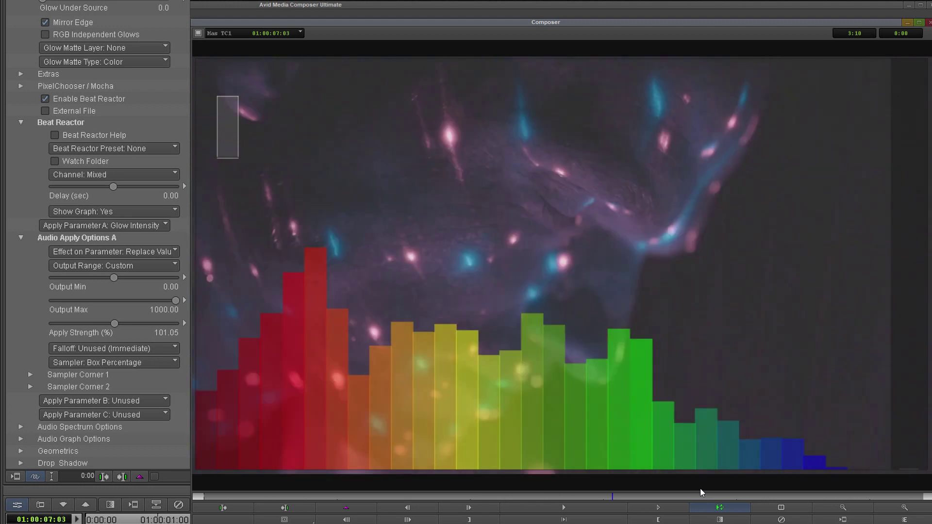
click(720, 507)
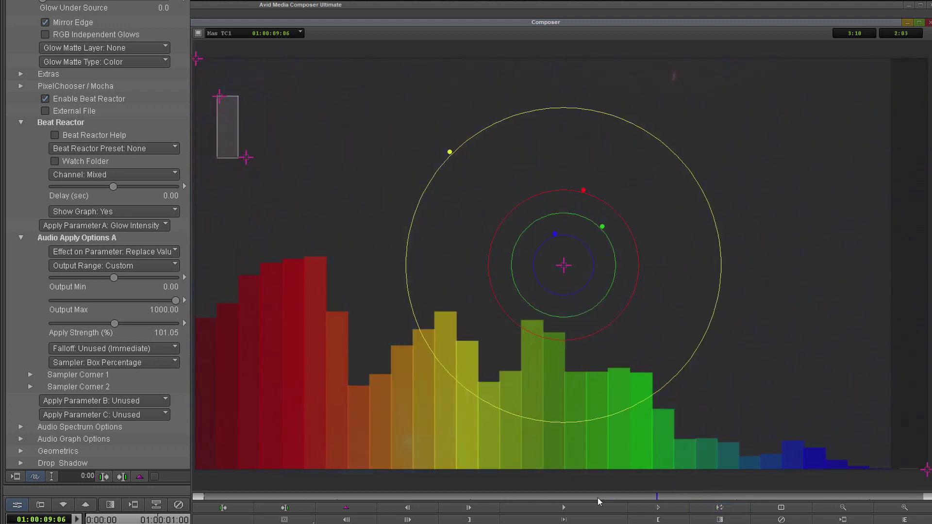
Reposition both sampler corners onto a lower red spectrum bar and loop-play the result
drag(585, 499, 676, 496)
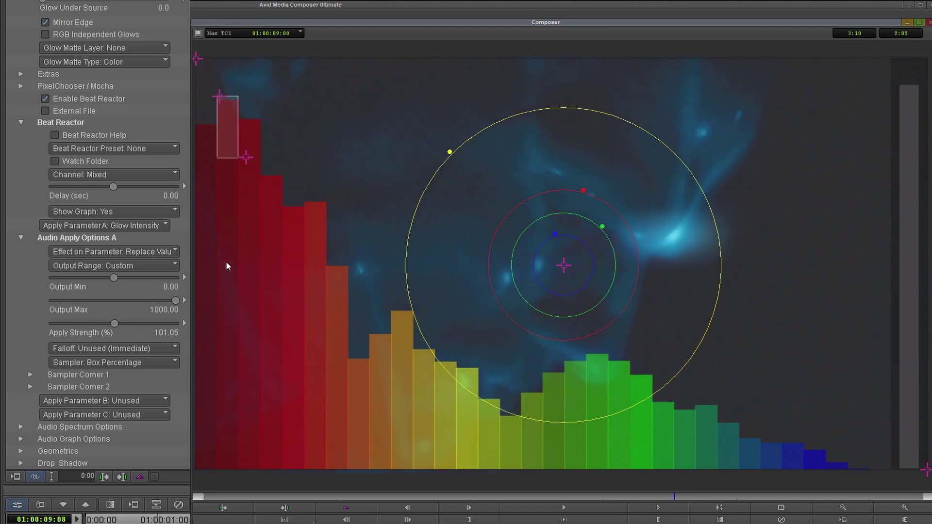
drag(253, 162, 326, 265)
drag(220, 95, 312, 206)
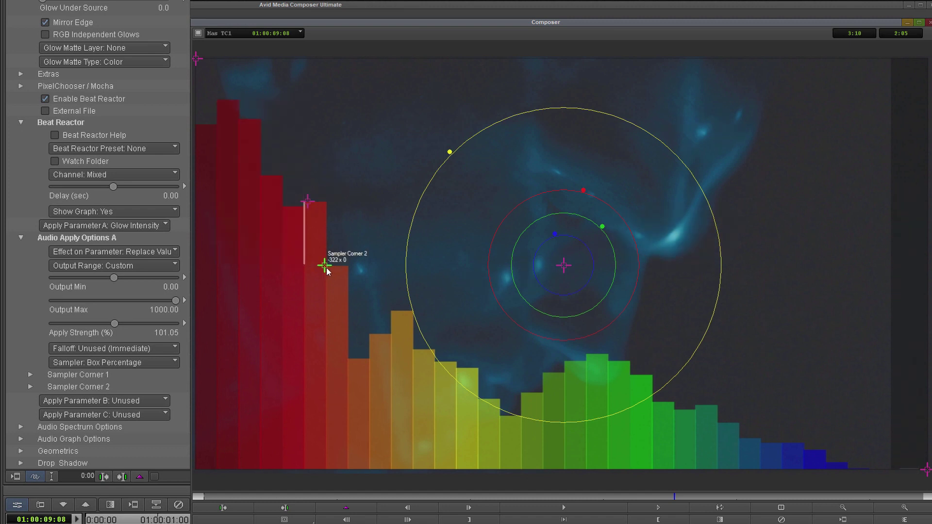
drag(329, 267, 332, 268)
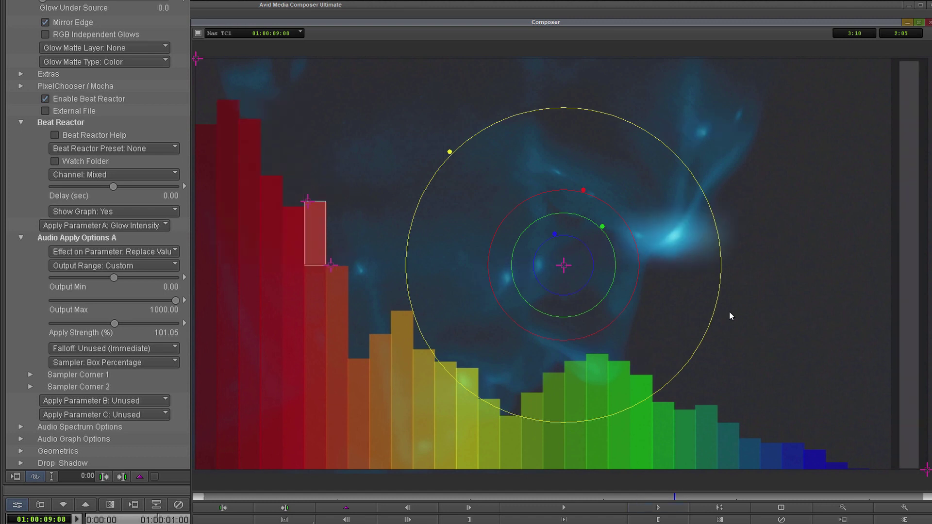
click(720, 508)
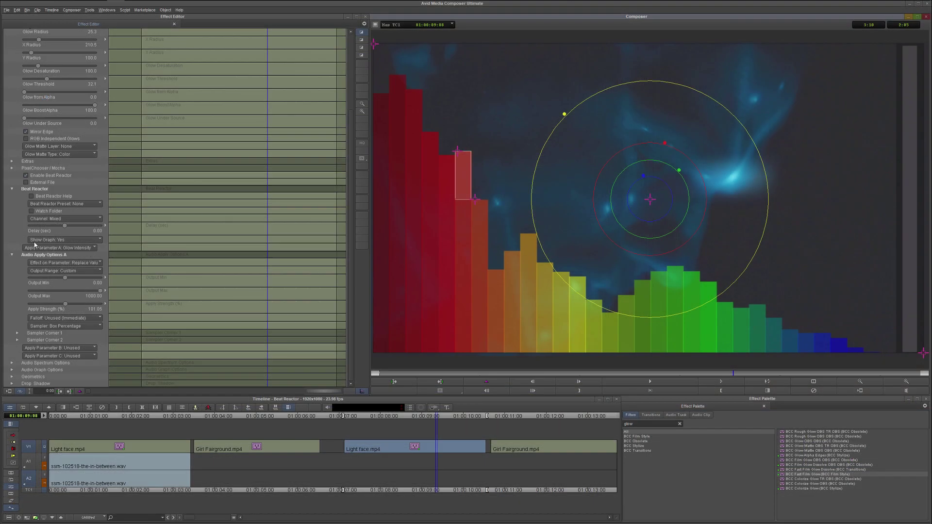
Set Show Graph to No and stop the looping playback
click(66, 240)
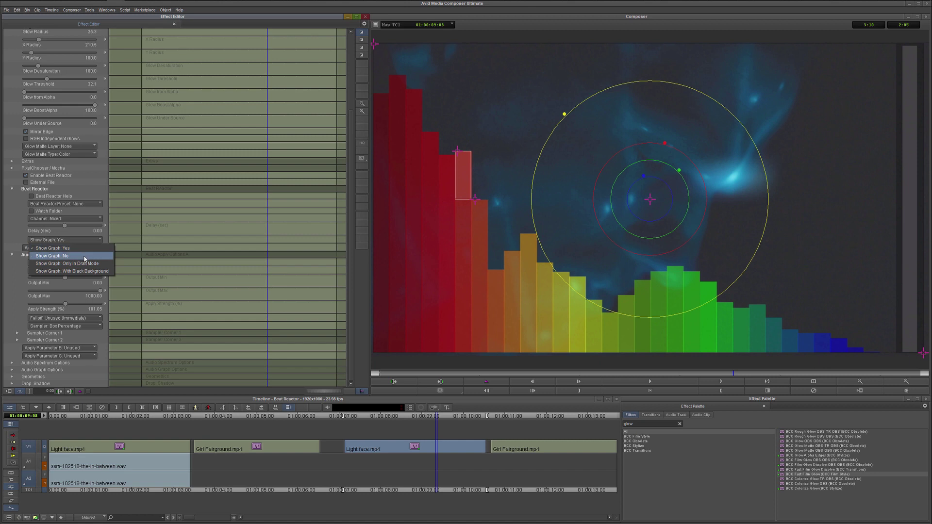
click(84, 259)
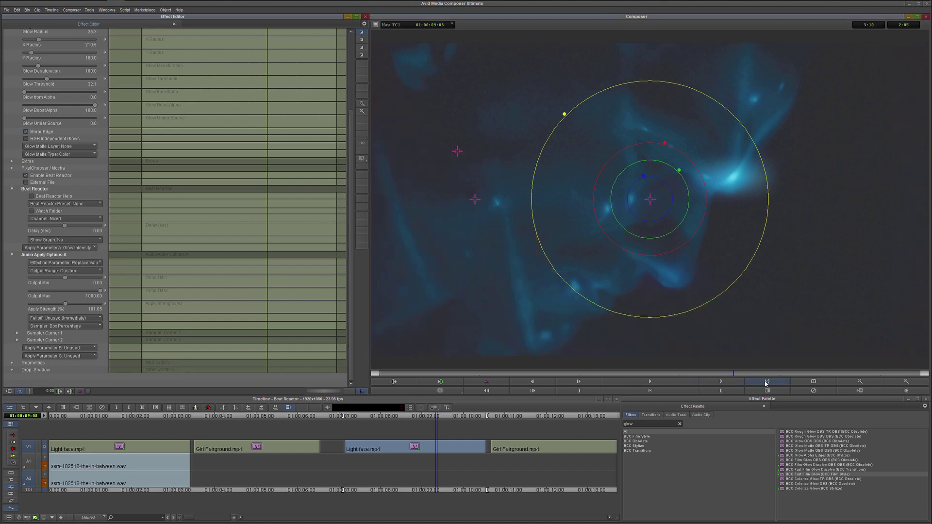
click(766, 383)
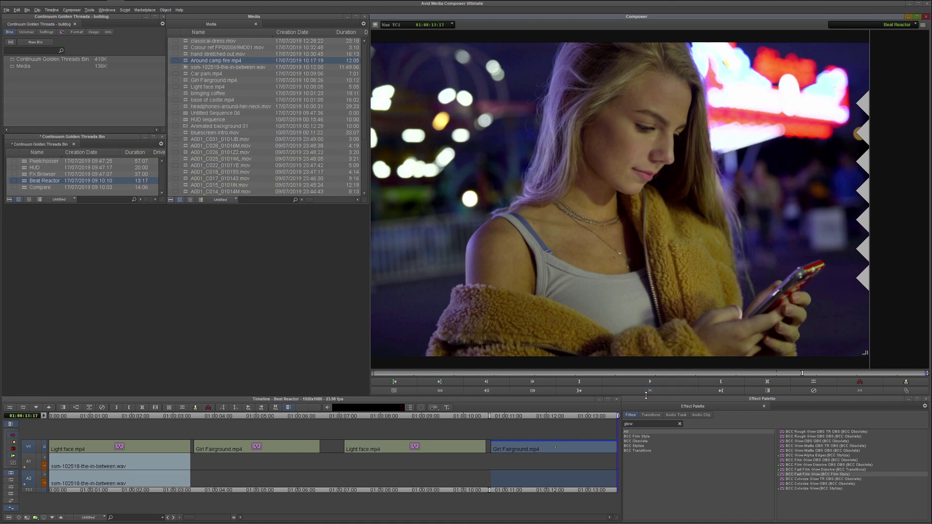
Search 'prism', drop BCC Prism on the final Girl Fairground clip, and open its parameters
click(650, 391)
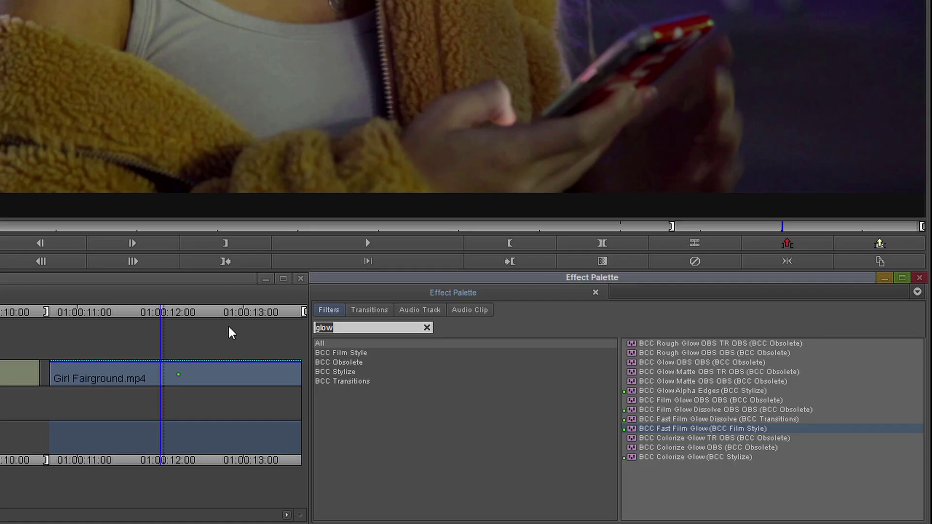
text(prism)
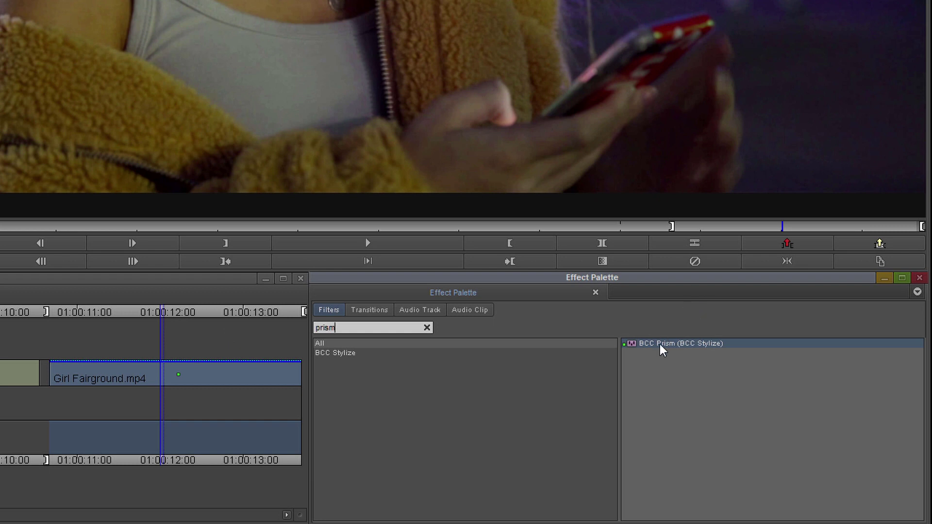
drag(660, 343, 165, 374)
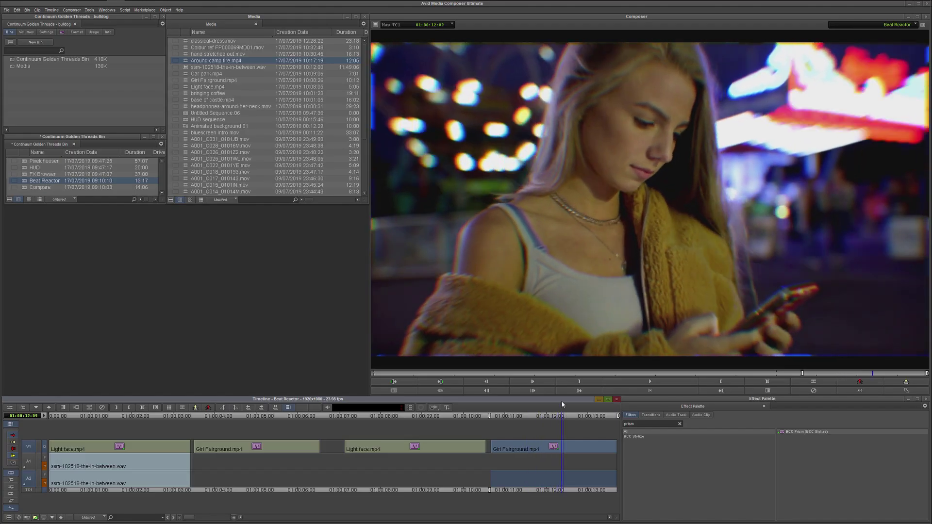
click(10, 489)
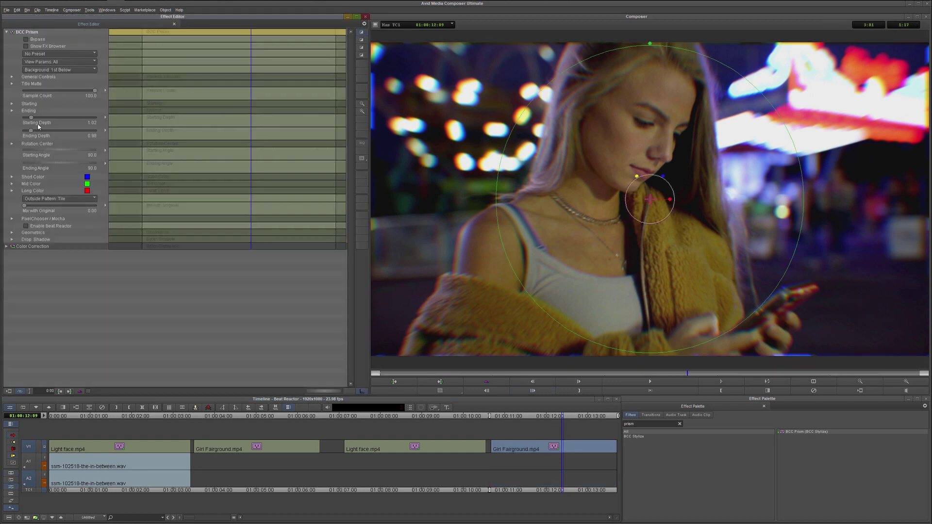
Preview several BCC Prism presets, including ColorBlur3, in the FX Browser
click(28, 46)
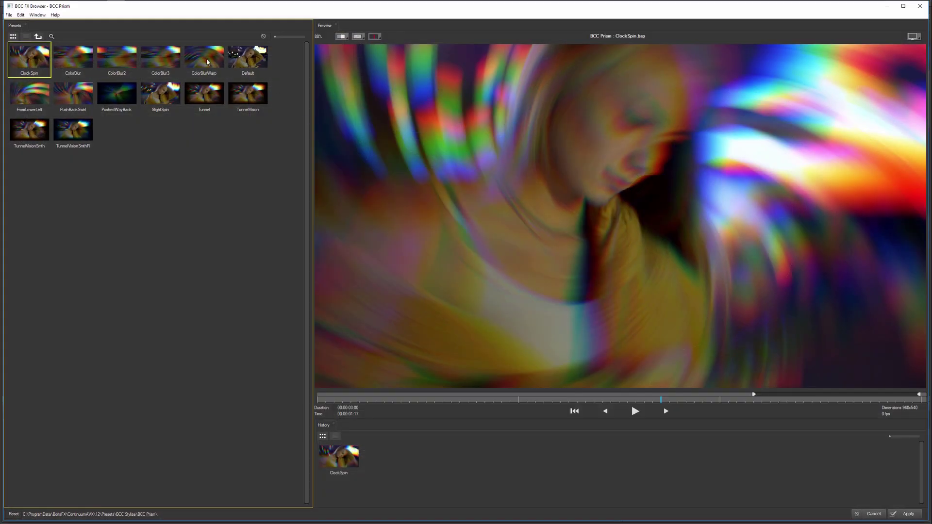
click(212, 67)
click(207, 93)
click(162, 92)
click(177, 61)
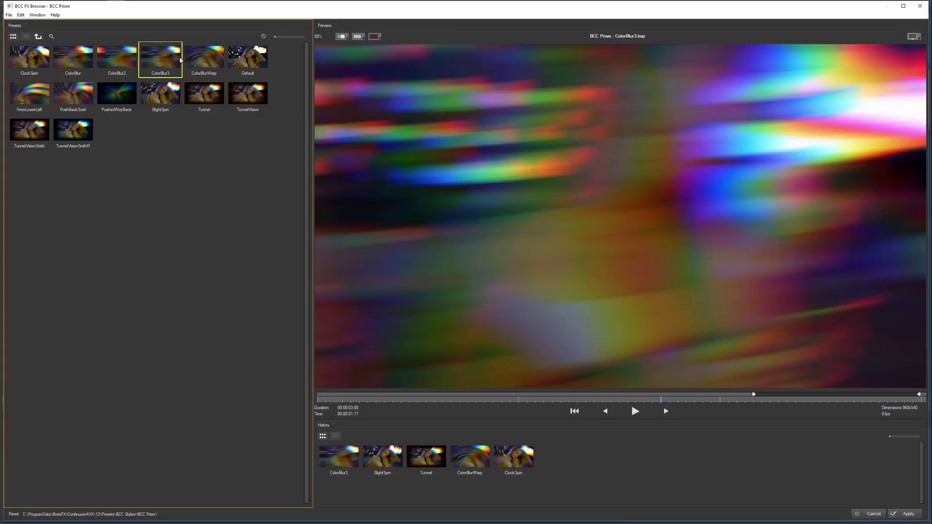
click(635, 412)
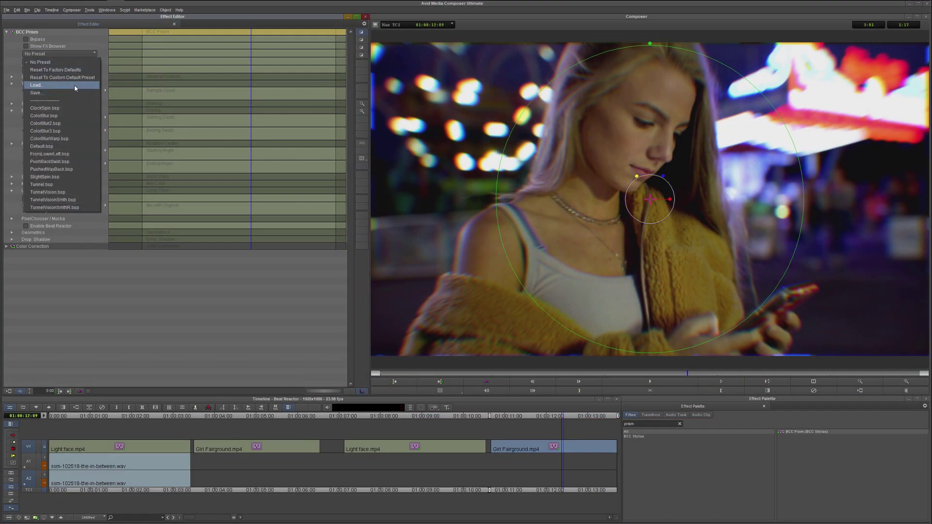
Load a saved Prism preset and play back the Girl Fairground clip to review it
click(76, 85)
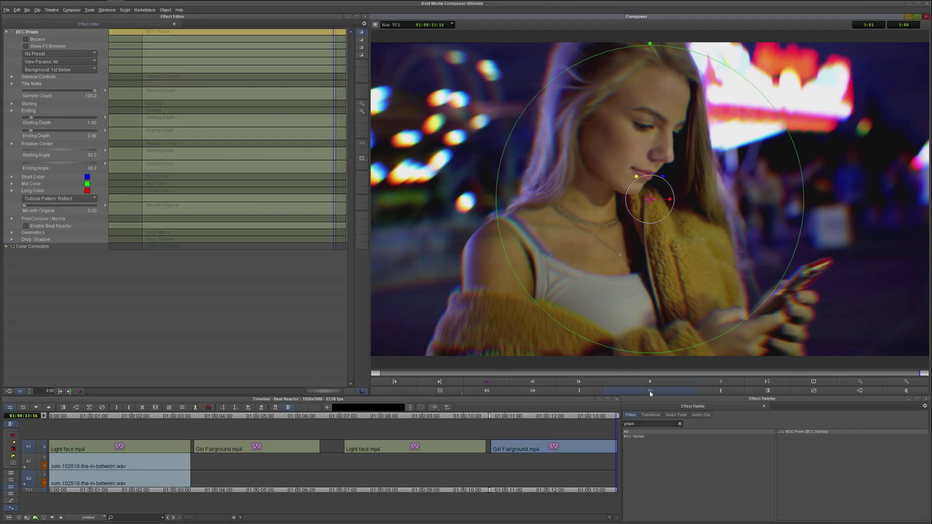
click(651, 391)
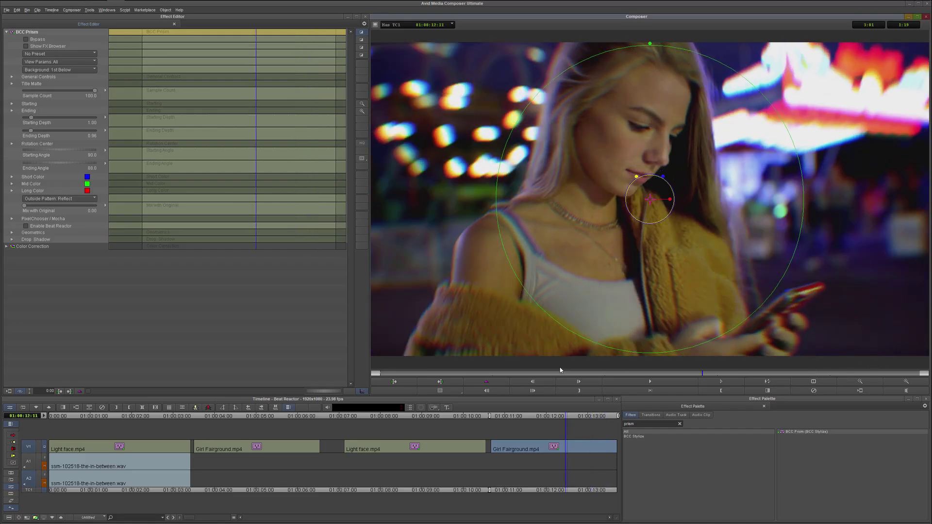
drag(511, 372, 590, 373)
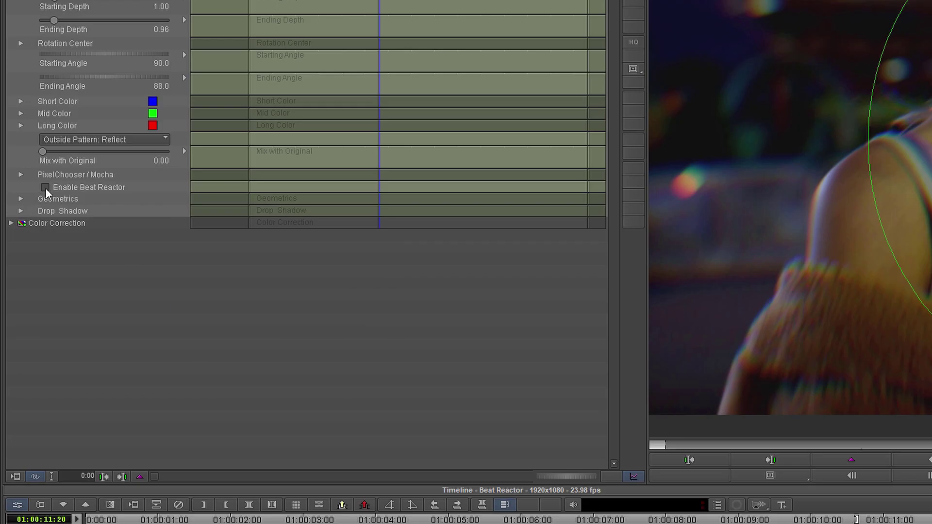
Enable Beat Reactor for Prism, check External File, and set Show Graph to Yes
click(45, 188)
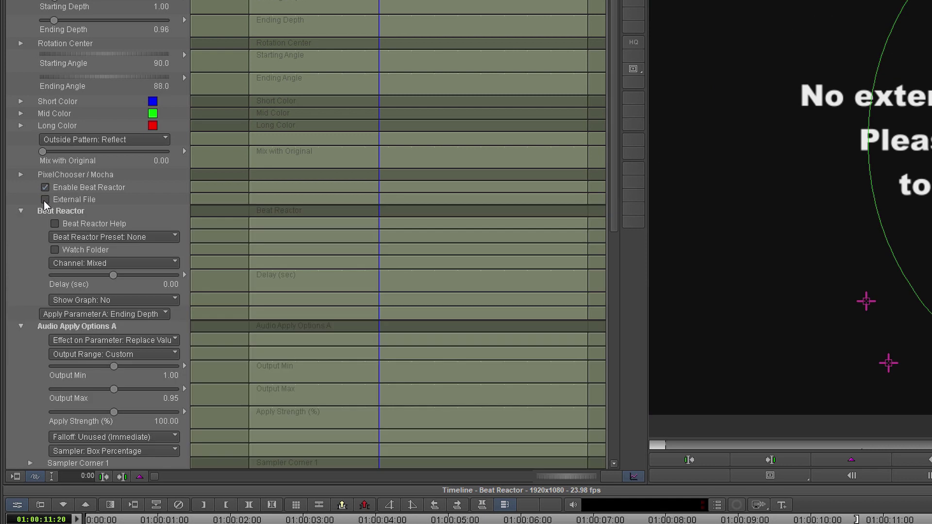
click(45, 199)
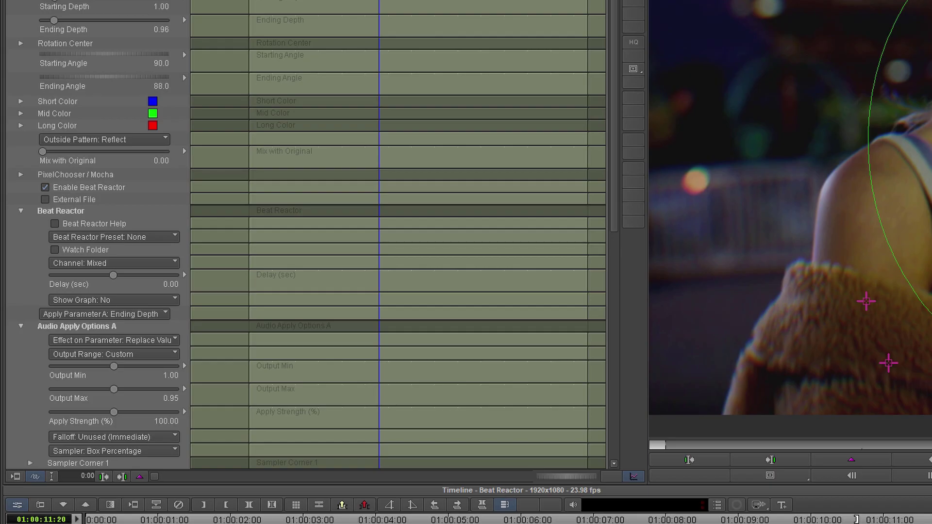
click(127, 342)
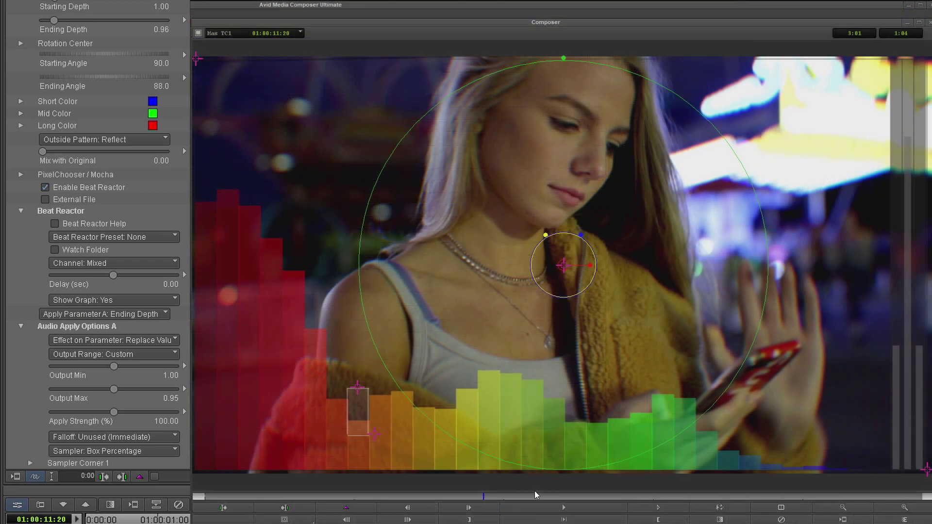
drag(536, 494, 324, 495)
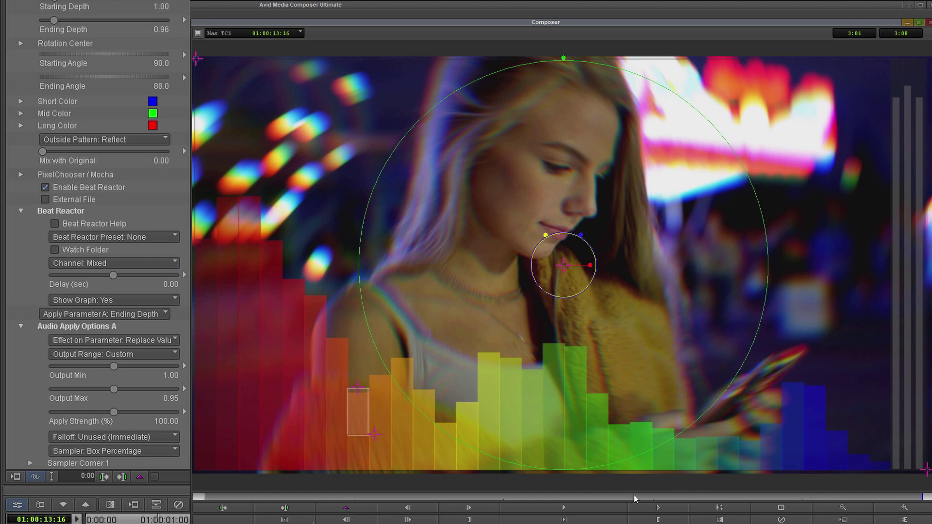
Review Audio Apply Options A's parameter and effect, collapsing Beat Reactor and Options A
drag(634, 495, 553, 495)
click(21, 210)
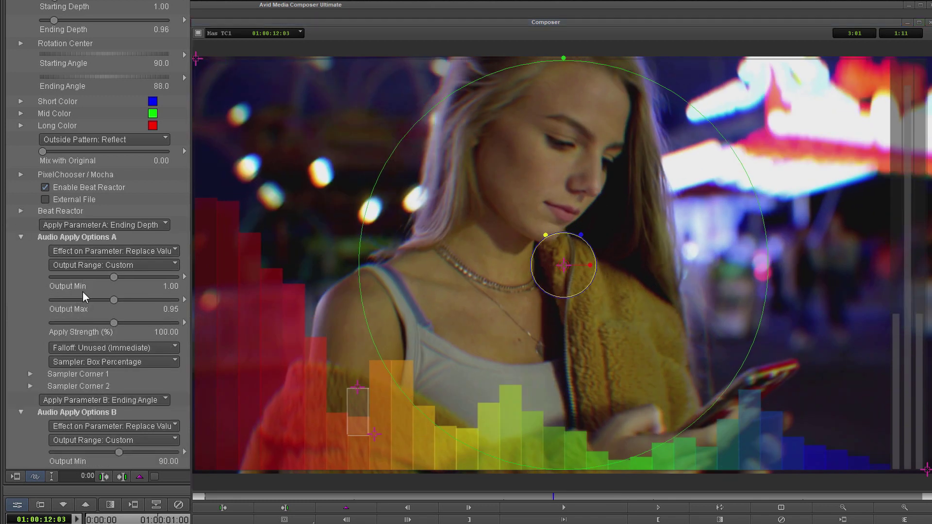
click(169, 251)
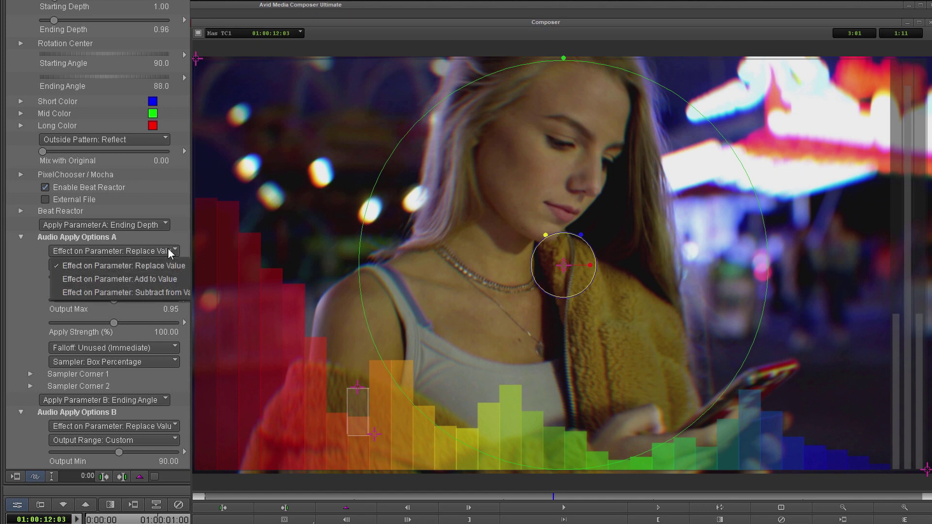
click(148, 225)
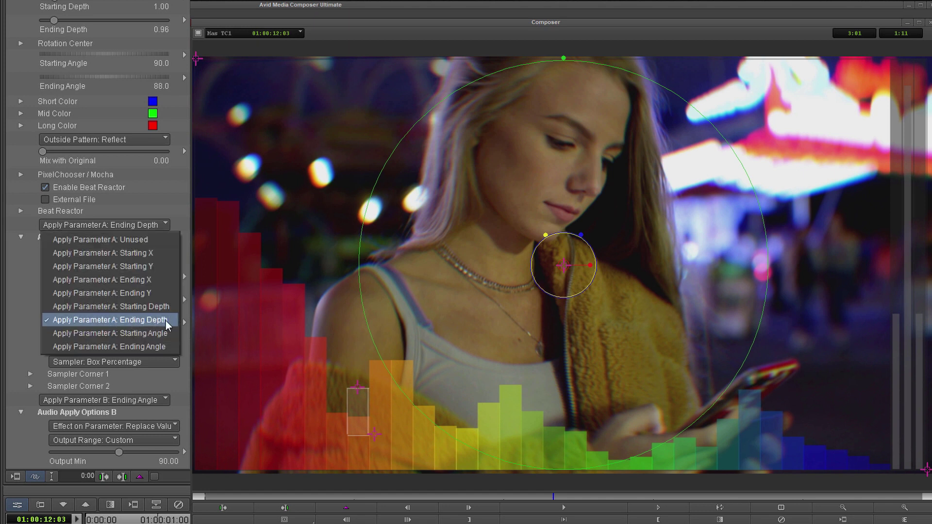
click(20, 235)
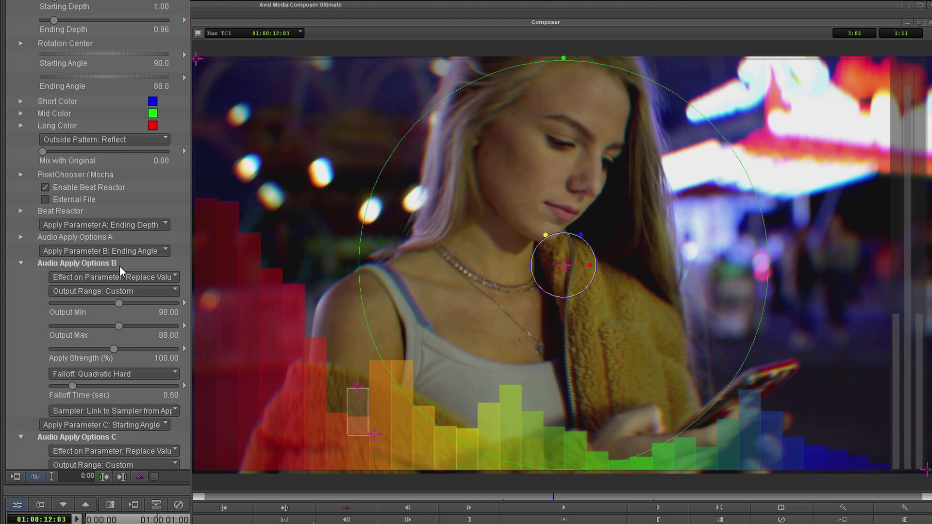
Try a Box Percentage sampler for Options B, then set it to Link to Sampler from Options A
click(128, 412)
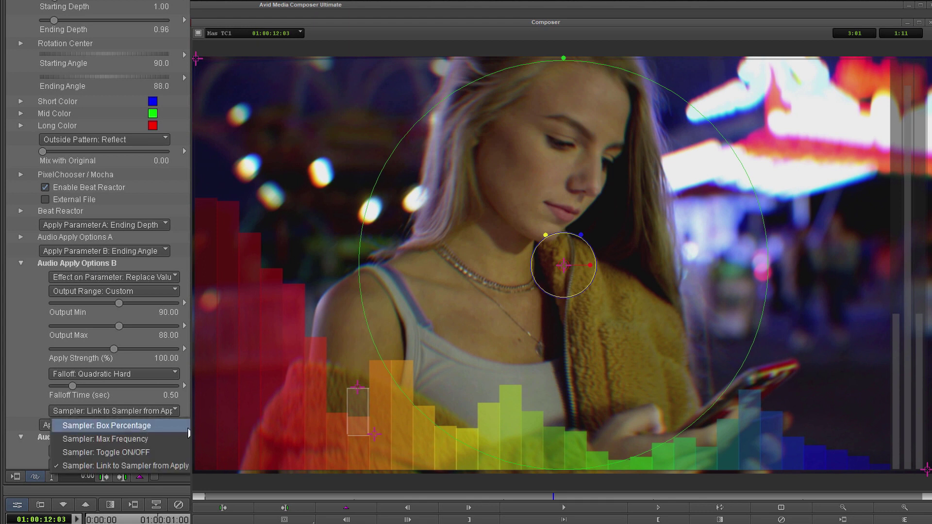
click(188, 427)
drag(631, 323, 652, 381)
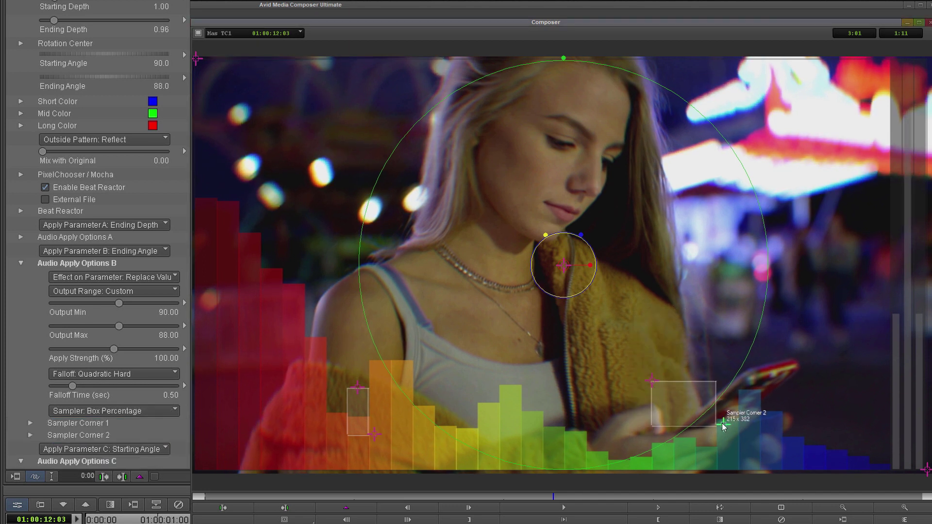
drag(722, 426, 696, 470)
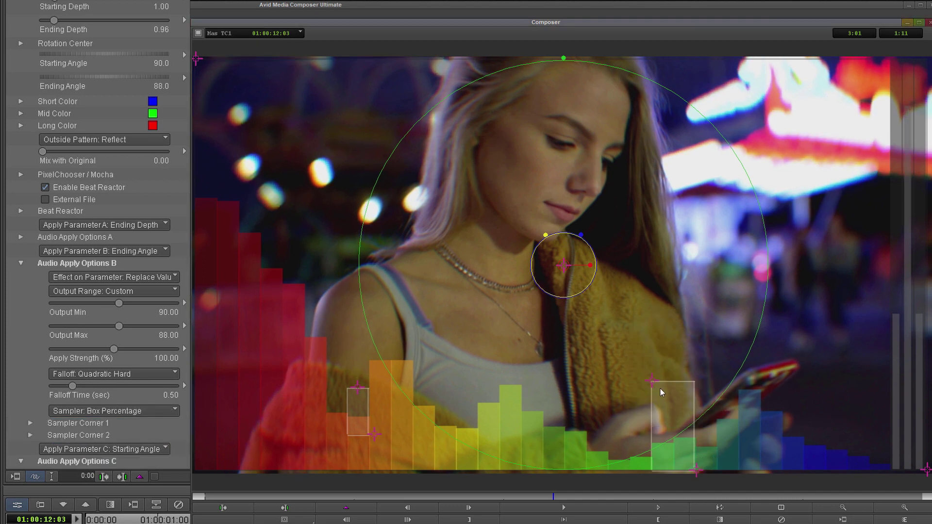
drag(658, 387, 675, 438)
click(114, 411)
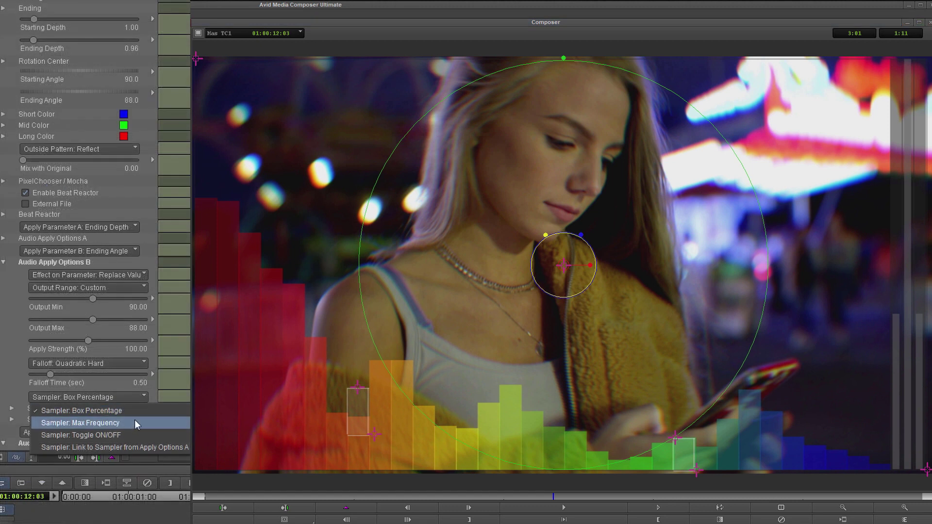
click(133, 451)
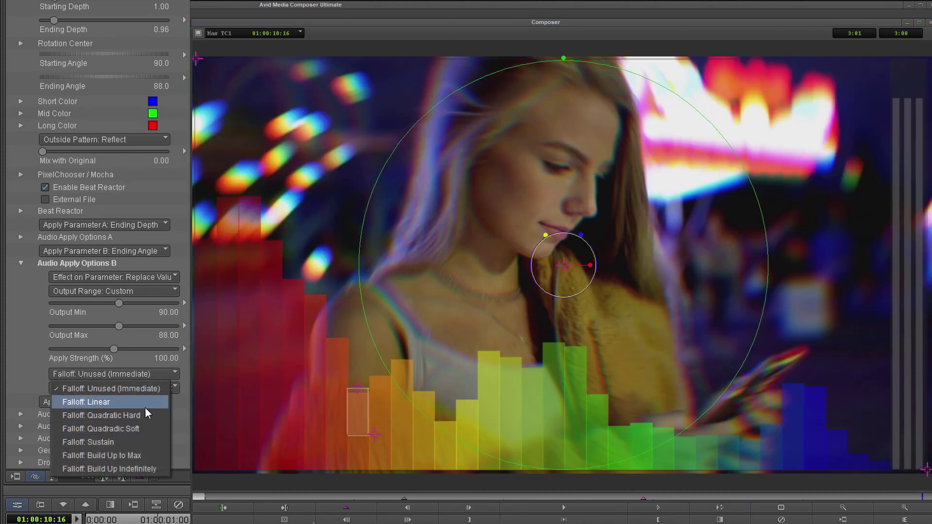
Set the Audio Apply Options B falloff to Linear
click(160, 401)
click(95, 383)
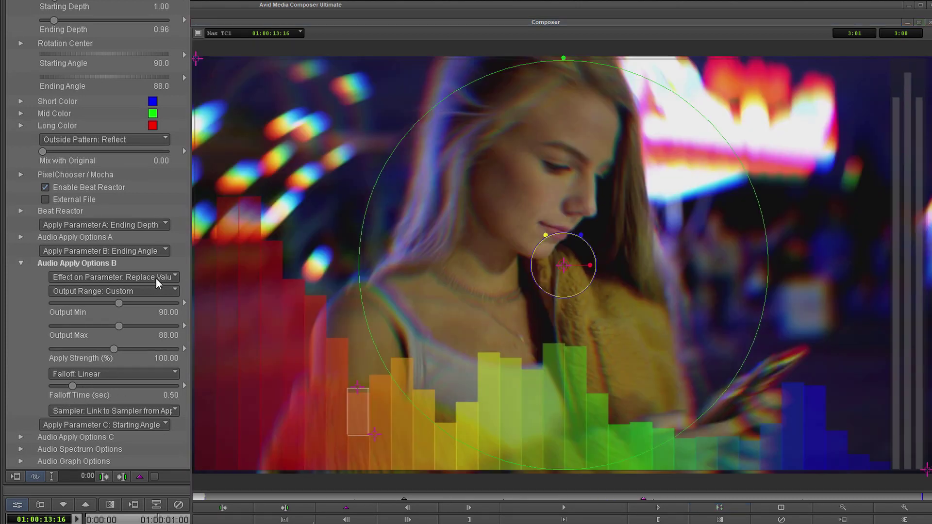
Set Ending Angle's beat to Add to Value, Build Up Indefinitely, output 0–1.99, then loop playback
click(156, 278)
click(165, 307)
click(112, 374)
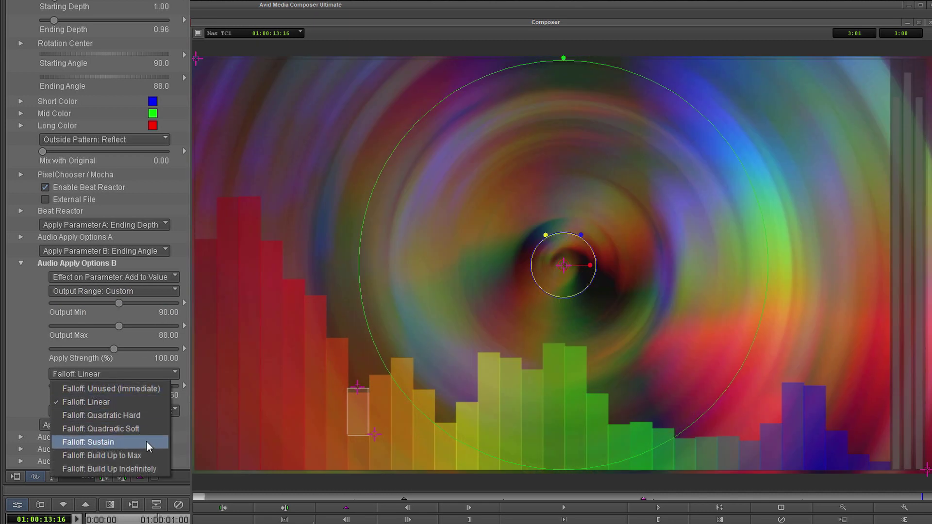
click(127, 470)
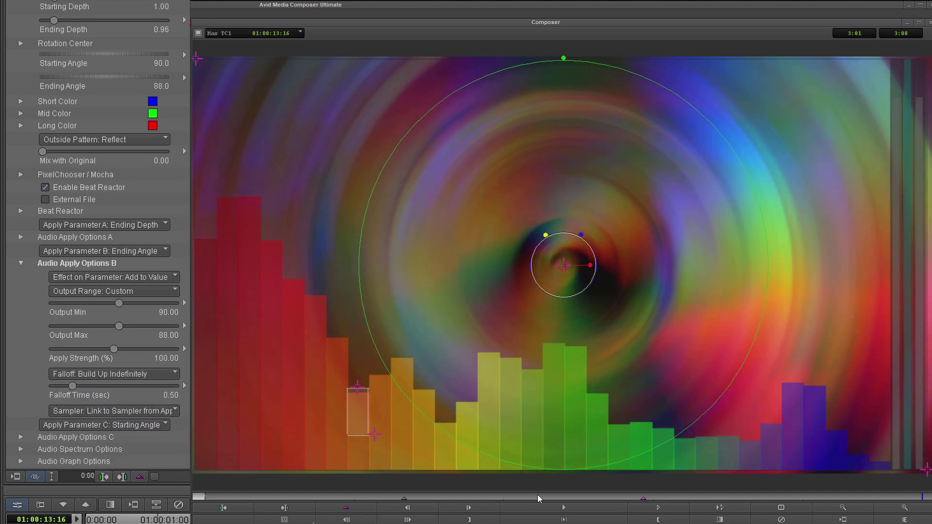
click(119, 326)
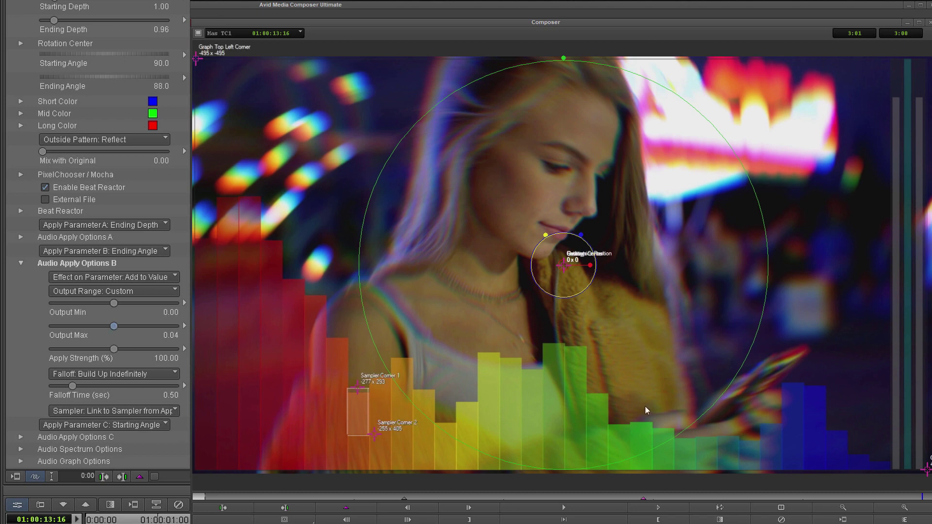
click(720, 510)
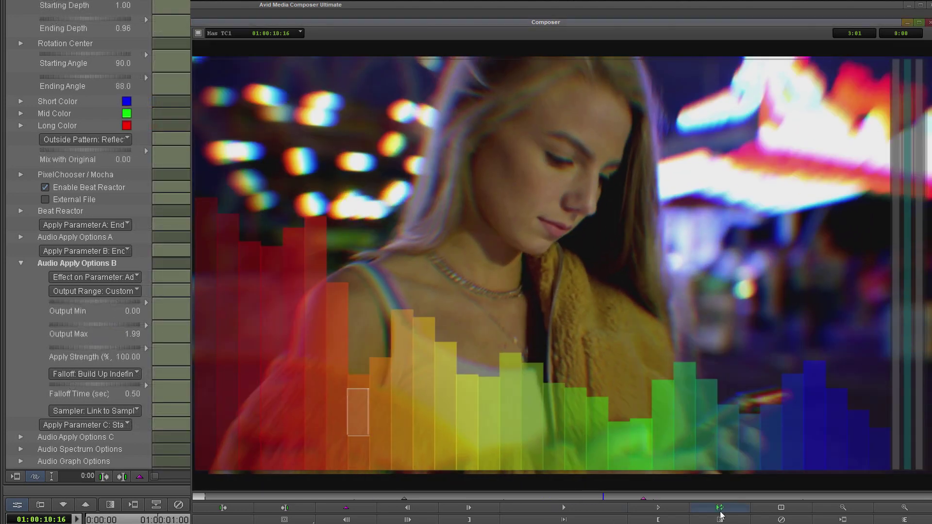